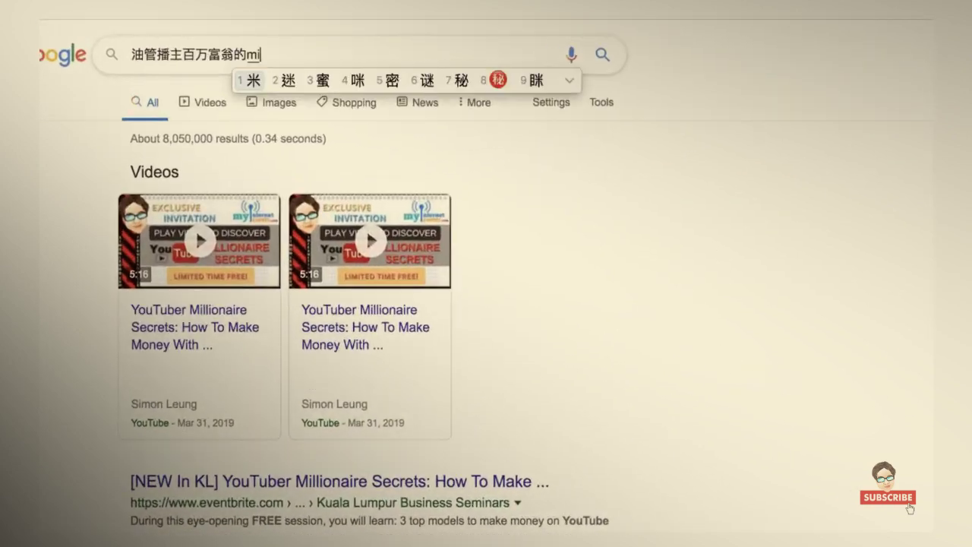
- Search Google for '免费迷你课程 马来西亚', then search for 'malaysia time'
{"action": "type", "text": "免费迷你课程 马来西亚"}
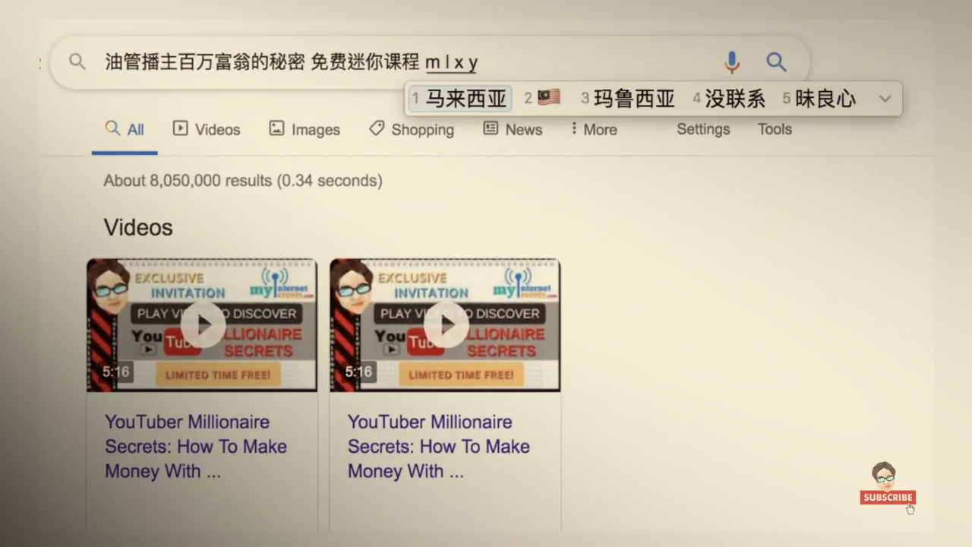
{"action": "key", "text": "Return"}
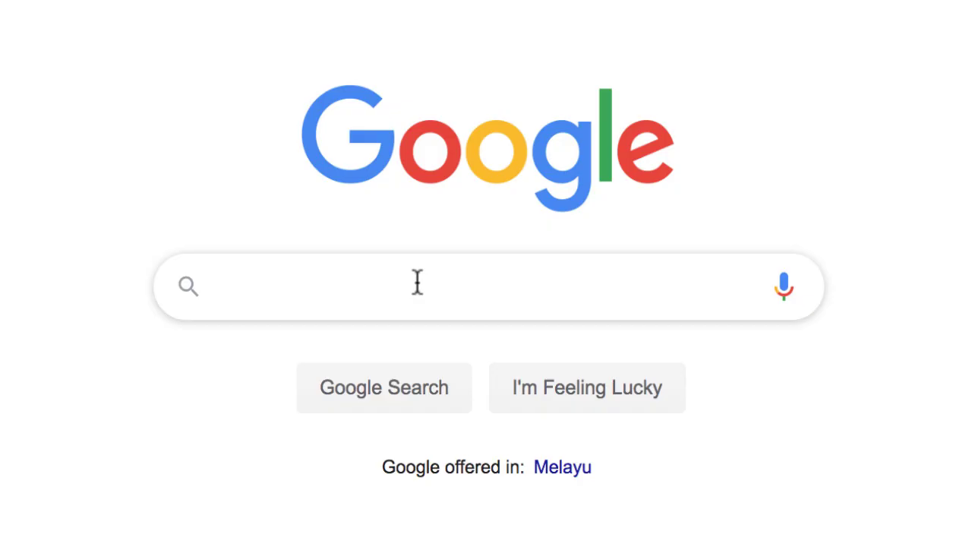
{"action": "type", "text": "ia tim"}
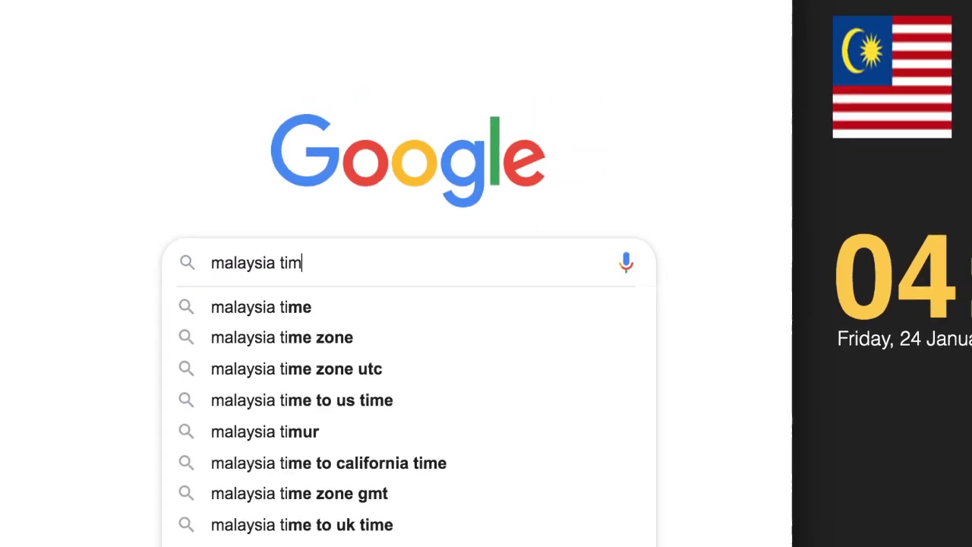
{"action": "type", "text": "e"}
{"action": "key", "text": "Return"}
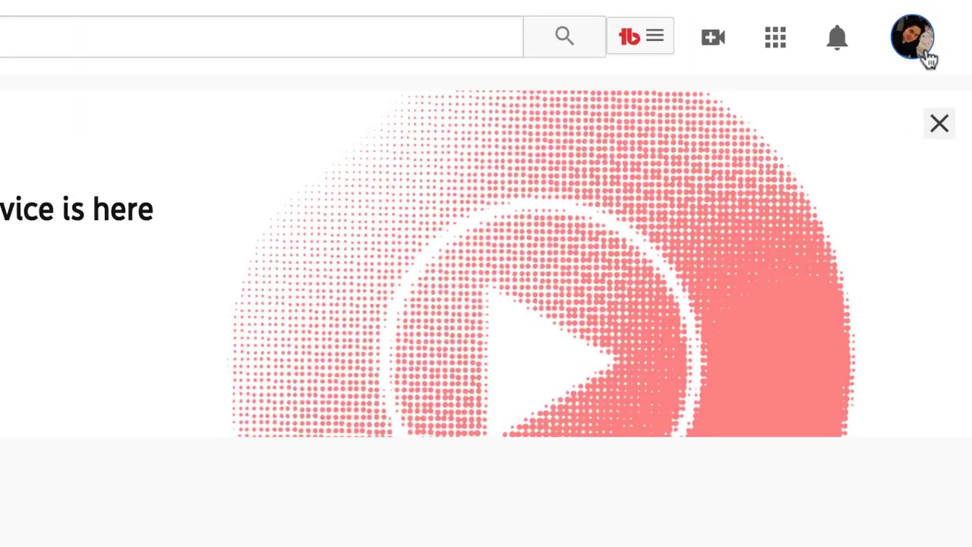
- Go to YouTube Studio from the account menu and scroll down to the channel's uploads
{"action": "left_click", "coordinate": [928, 59]}
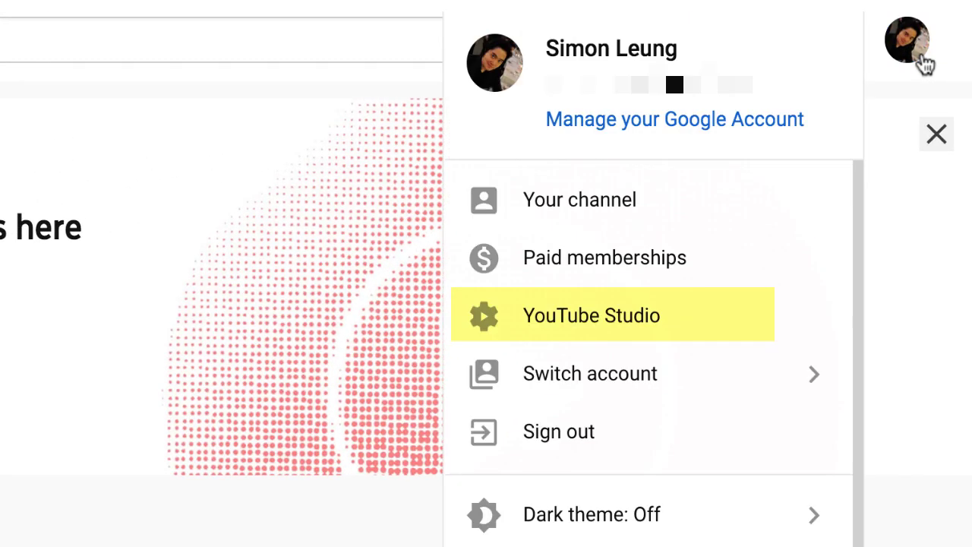
{"action": "left_click", "coordinate": [581, 331]}
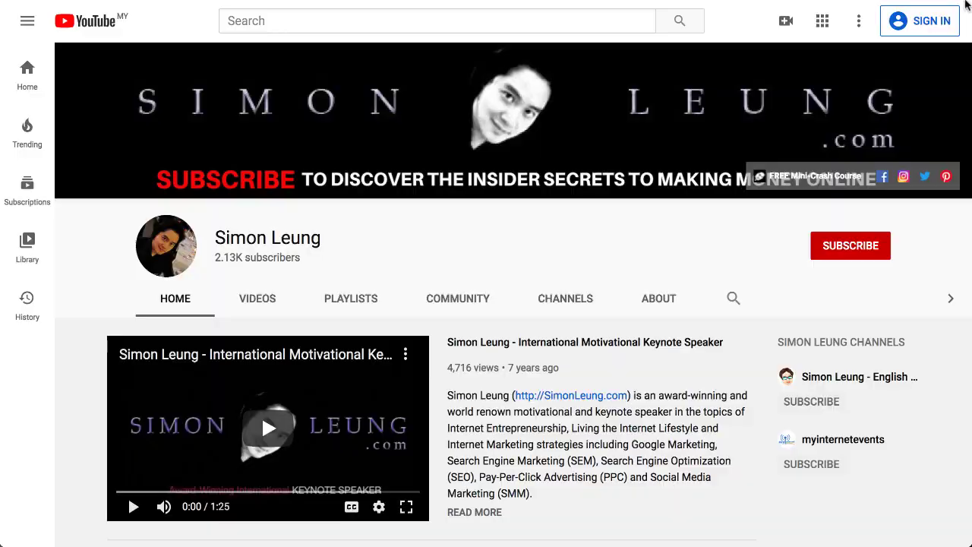
{"action": "scroll", "coordinate": [261, 364], "scroll_direction": "down", "scroll_amount": 5}
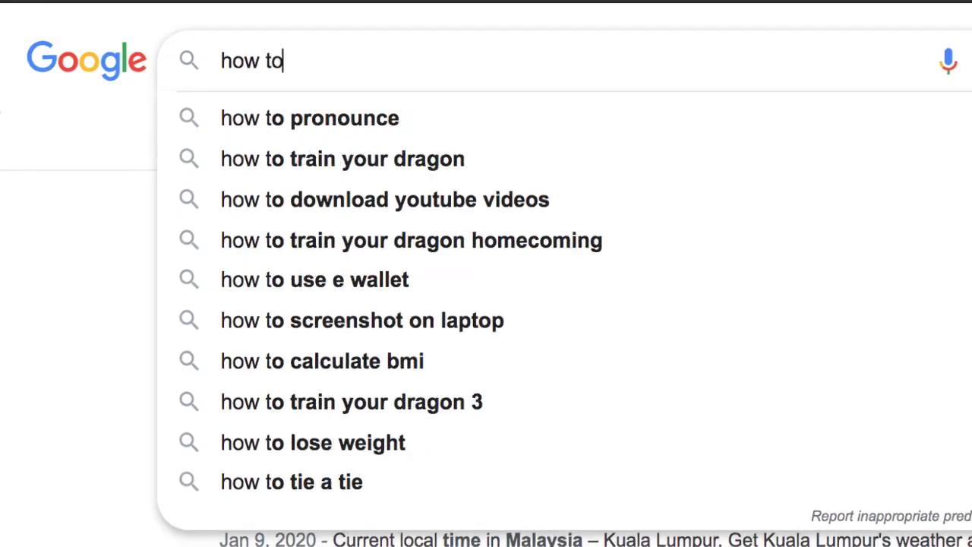
- Search Google for 'how to make money with chinese new year' and scroll through the results
{"action": "type", "text": "make money wit"}
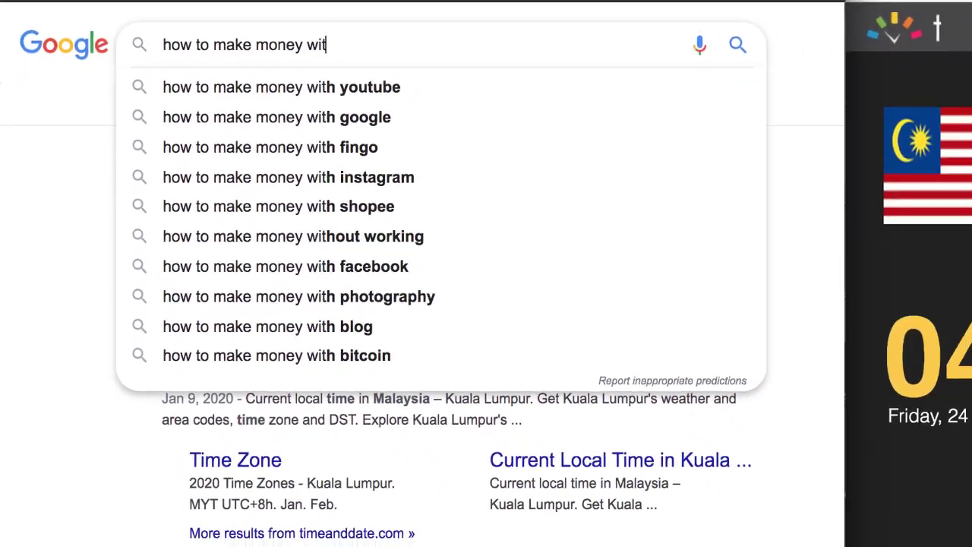
{"action": "type", "text": "h chinese new year"}
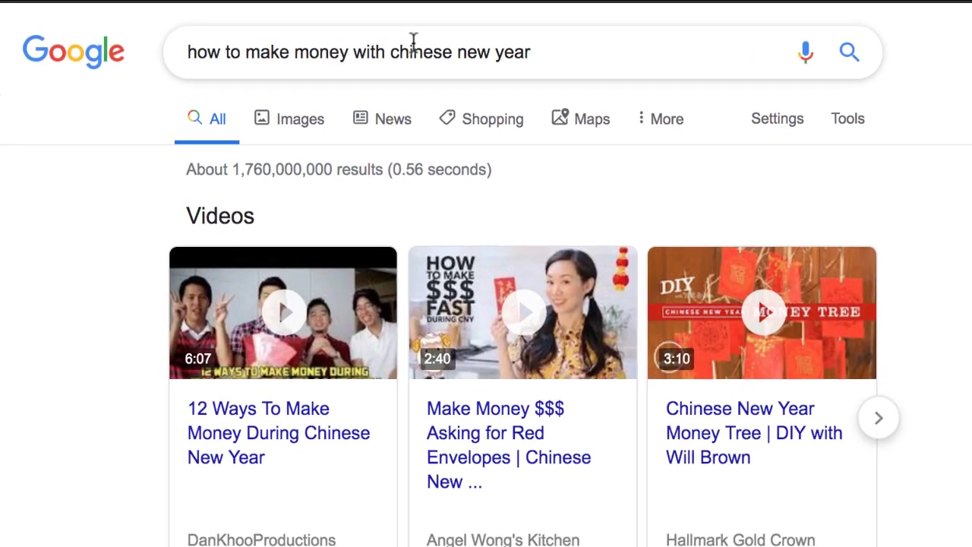
{"action": "scroll", "coordinate": [414, 42], "scroll_direction": "down", "scroll_amount": 8}
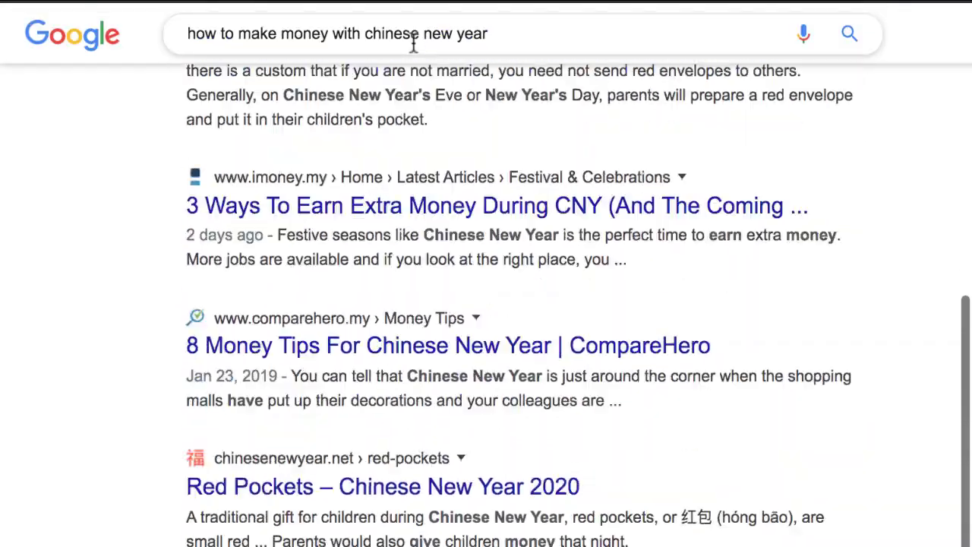
{"action": "scroll", "coordinate": [414, 44], "scroll_direction": "down", "scroll_amount": 10}
{"action": "scroll", "coordinate": [414, 44], "scroll_direction": "up", "scroll_amount": 11}
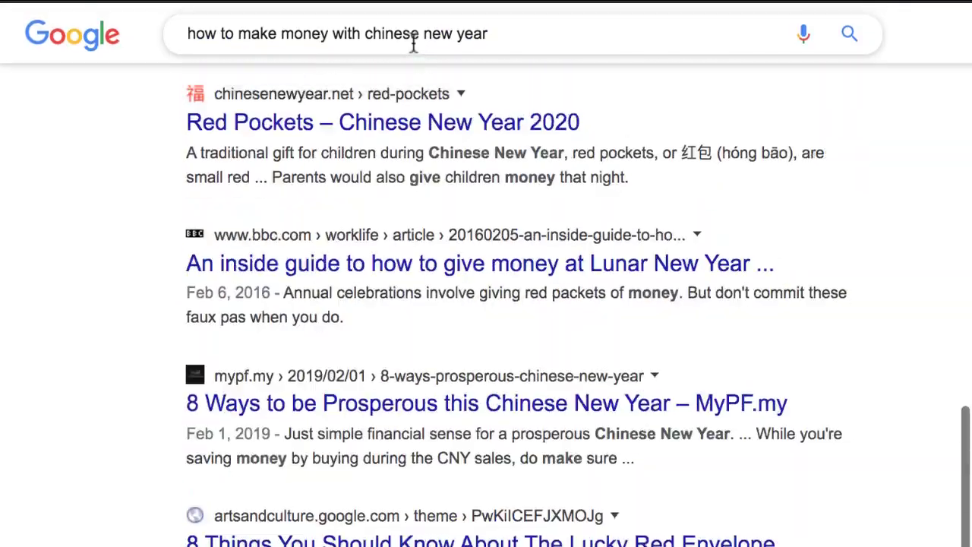
{"action": "scroll", "coordinate": [414, 44], "scroll_direction": "up", "scroll_amount": 6}
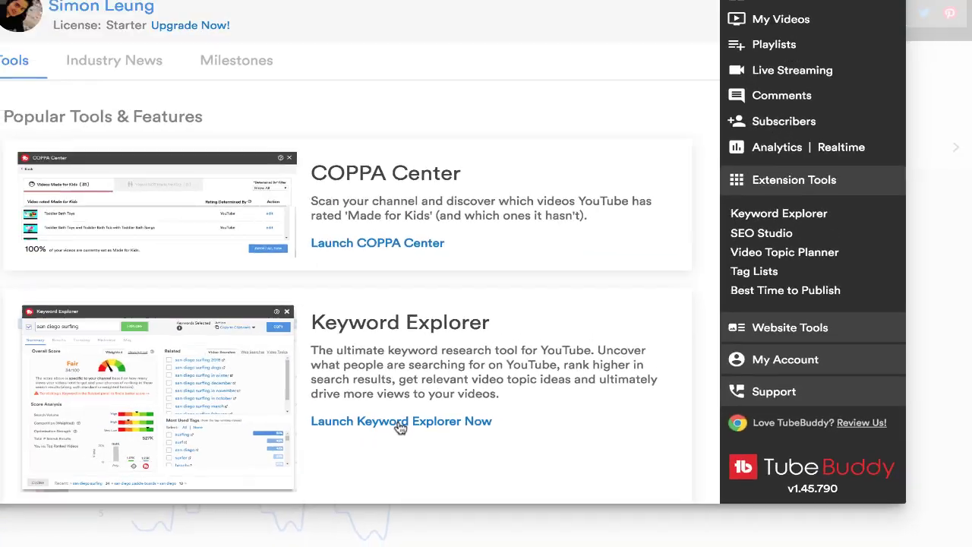
- In Keyword Explorer, score the Chinese New Year keyword, then score it again with 'compilations' added
{"action": "left_click", "coordinate": [42, 351]}
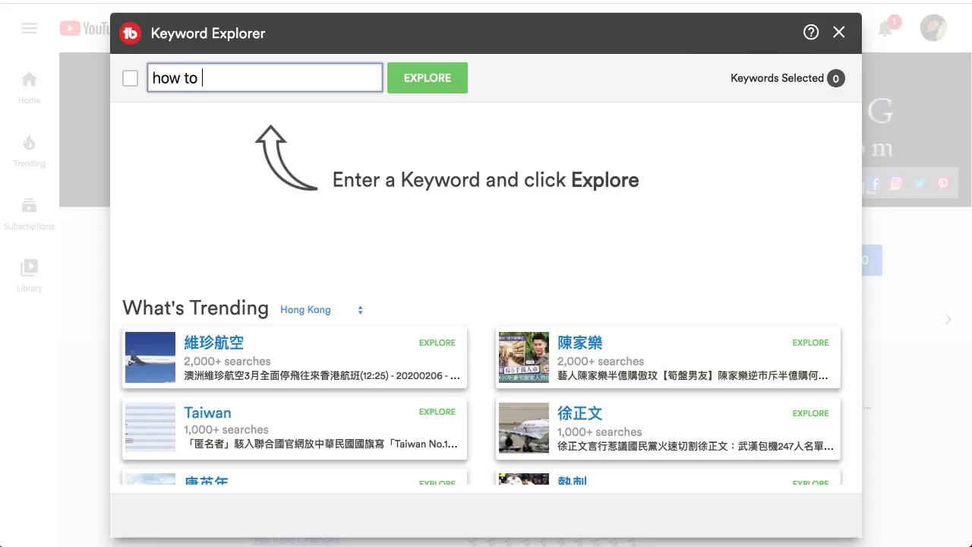
{"action": "key", "text": "Return"}
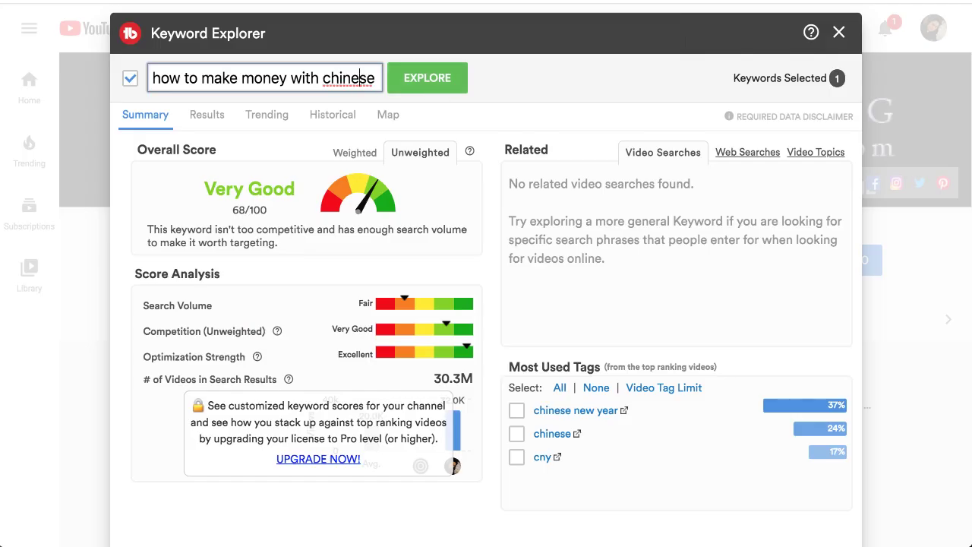
{"action": "type", "text": "compilations"}
{"action": "key", "text": "Return"}
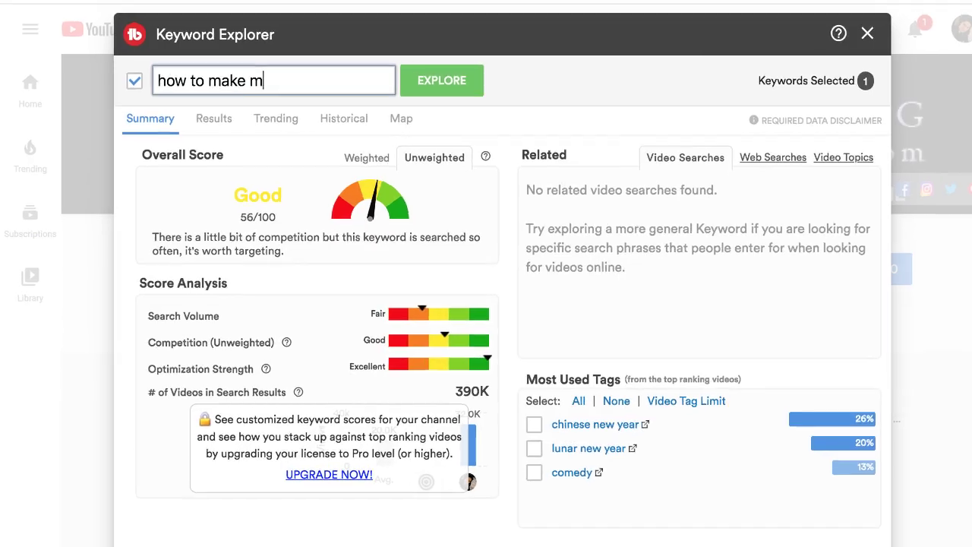
- Score 'how to make money on tik tok without making videos' in Keyword Explorer
{"action": "type", "text": "oney with tik tok compilations"}
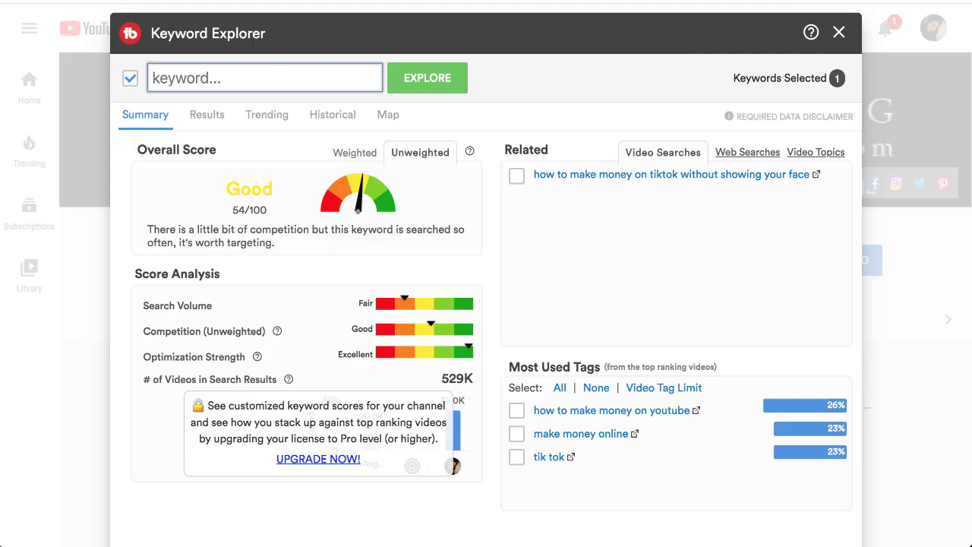
{"action": "type", "text": "how to make money on tik tok without"}
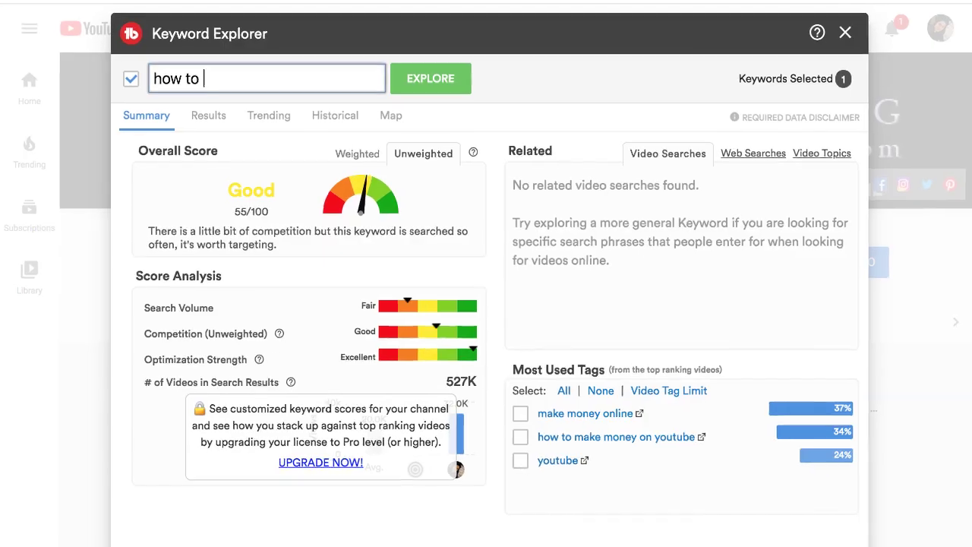
{"action": "type", "text": "make money on tik tok without making videos"}
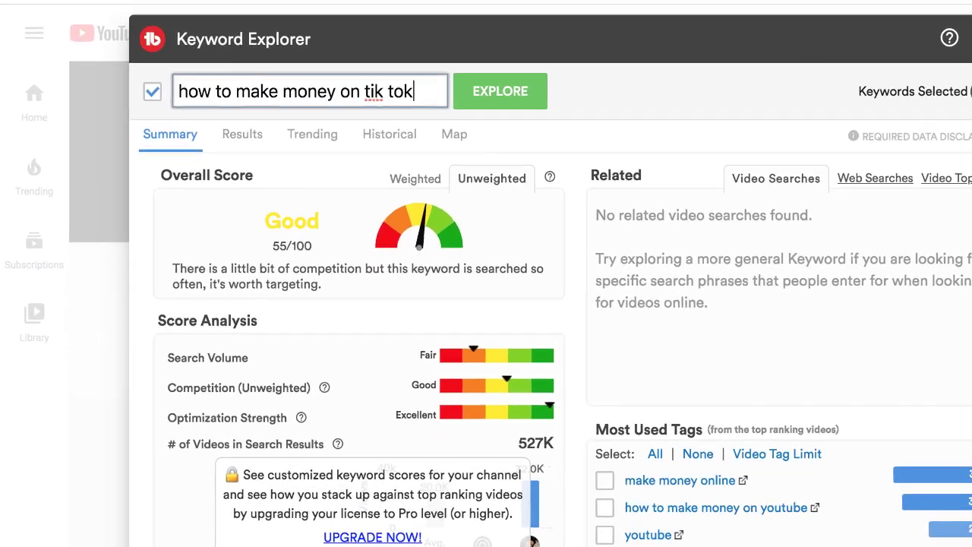
{"action": "key", "text": "Return"}
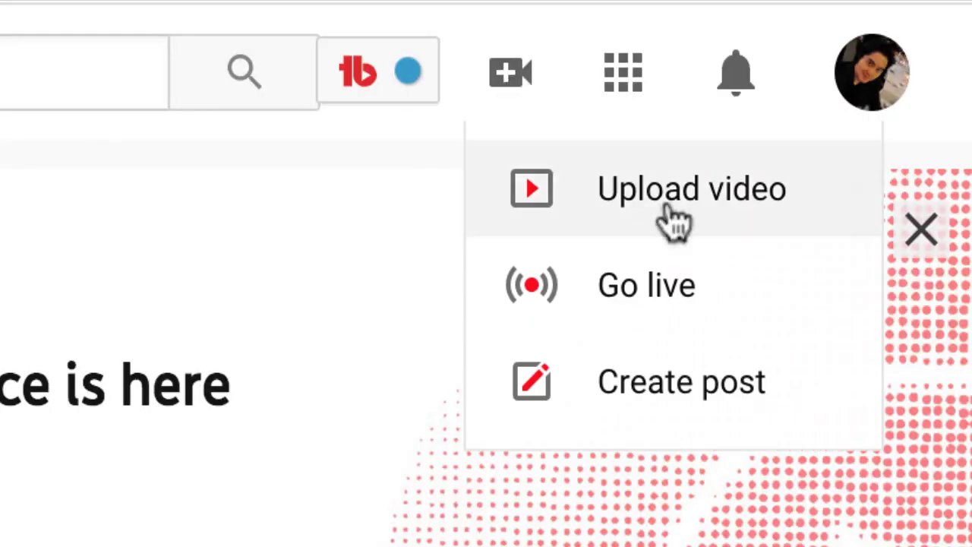
- Start uploading the Chinese New Year Tik Tok compilations mp4 in YouTube Studio
{"action": "left_click", "coordinate": [673, 224]}
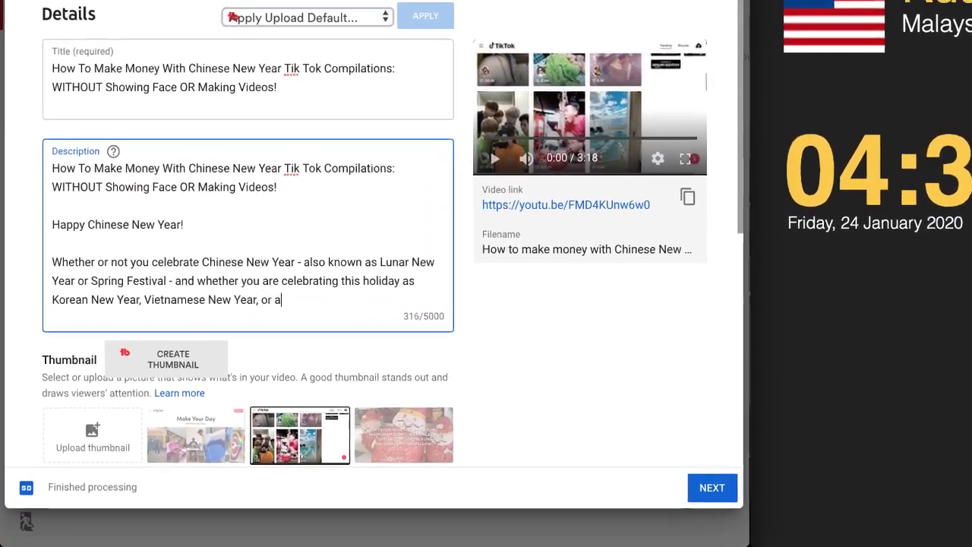
- Add description paragraphs on Chinese New Year as a money opportunity and compiling other Tik Tokkers' videos
{"action": "type", "text": "s any other cultural tradition, you can still"}
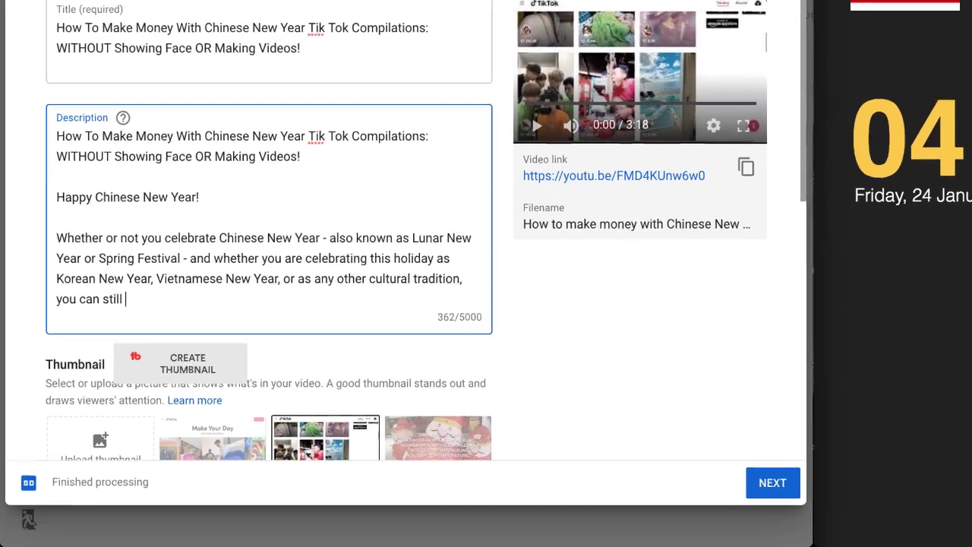
{"action": "type", "text": " leverage on this special occasion to make money on YouTube."}
{"action": "key", "text": "Return"}
{"action": "key", "text": "Return"}
{"action": "type", "text": "Yes - Chinese New Year is yet another huge opp"}
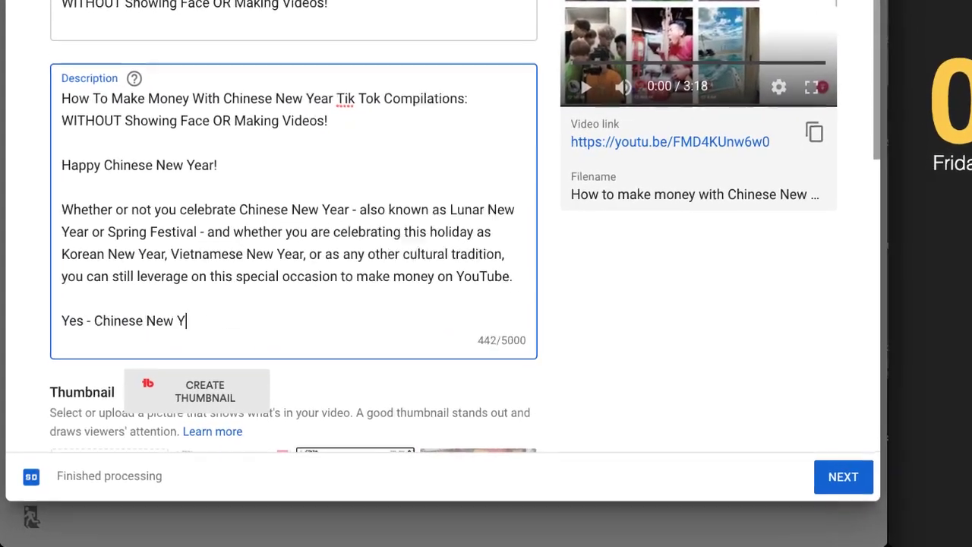
{"action": "type", "text": "ortunity for you to make money online, "}
{"action": "type", "text": "and in this video lesson, you will specifically learn about the opportunities to make money with Chinese New Ye"}
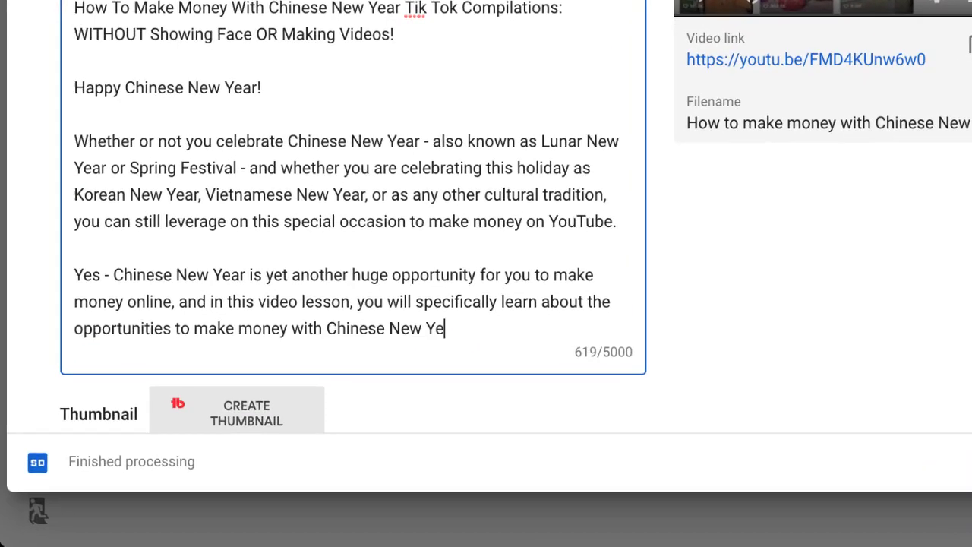
{"action": "type", "text": "ns."}
{"action": "key", "text": "Return"}
{"action": "key", "text": "Return"}
{"action": "type", "text": "This means you c"}
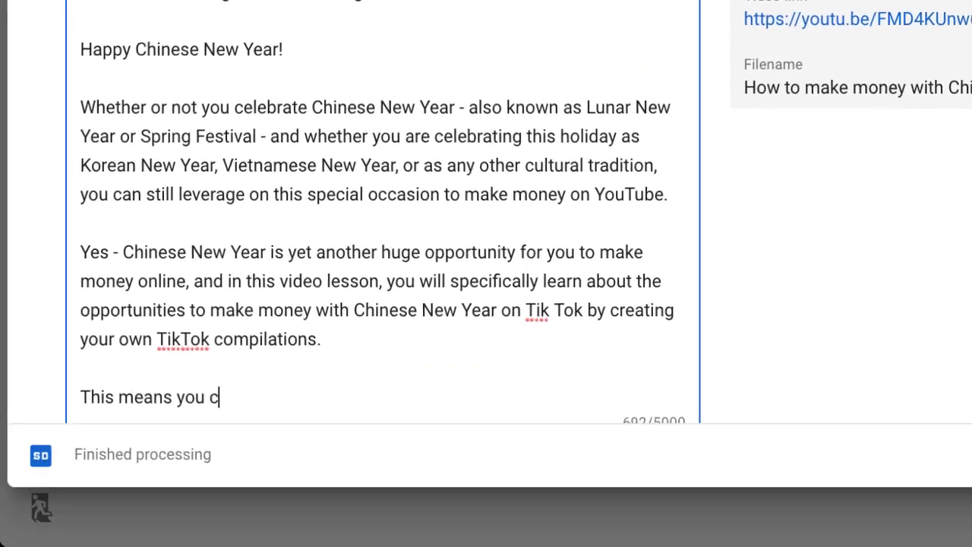
{"action": "type", "text": "an simply use other Tik Tokkers' existing TikTok videos, compile them "}
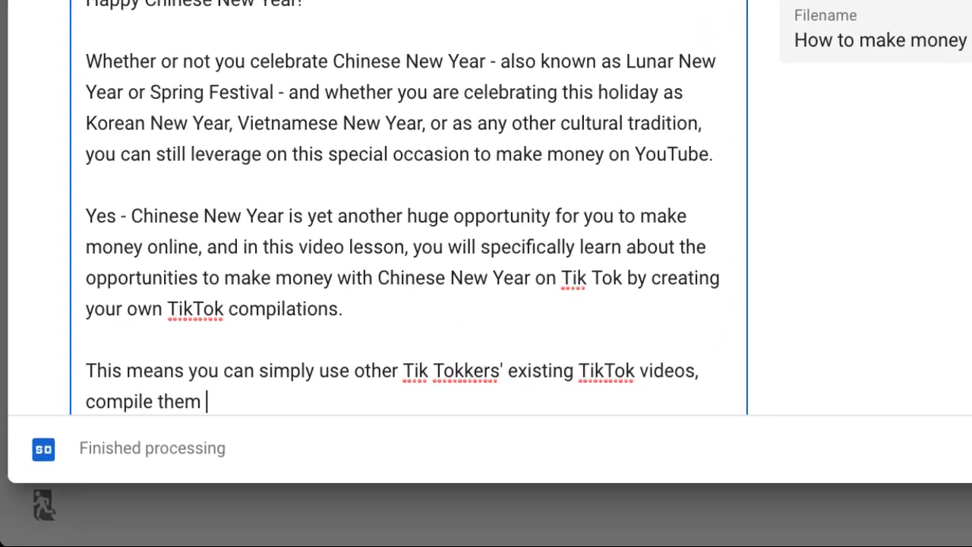
{"action": "type", "text": "into your own, and leverage on the power of YouTube to make money... even WITHOUT showing your face, using your voice, or recording any of your own videos."}
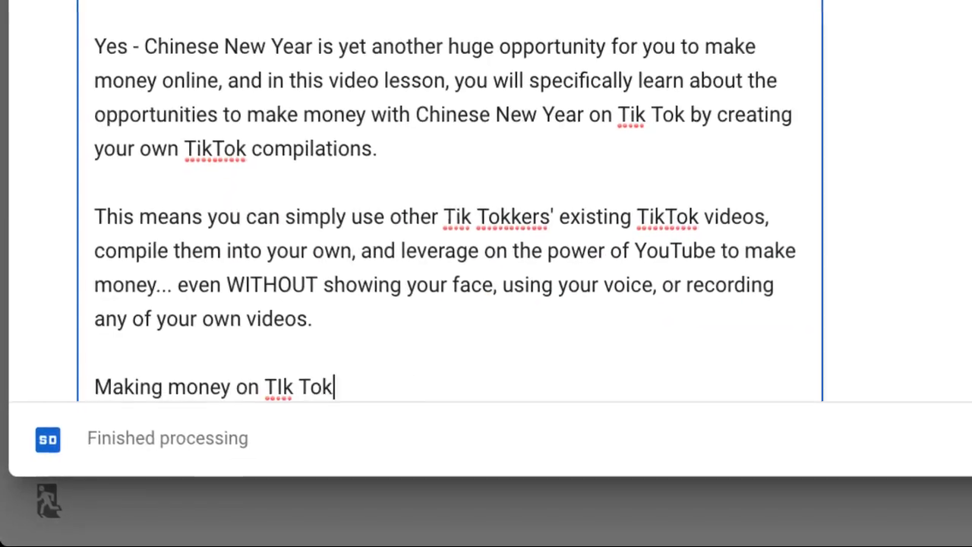
{"action": "type", "text": " who aspires t"}
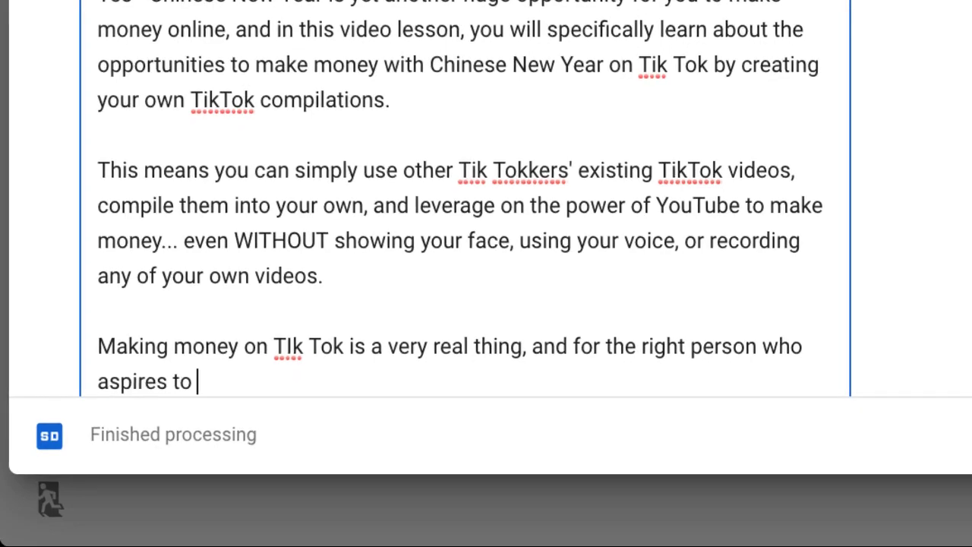
{"action": "type", "text": "own videos that require you to show your face and be on cam"}
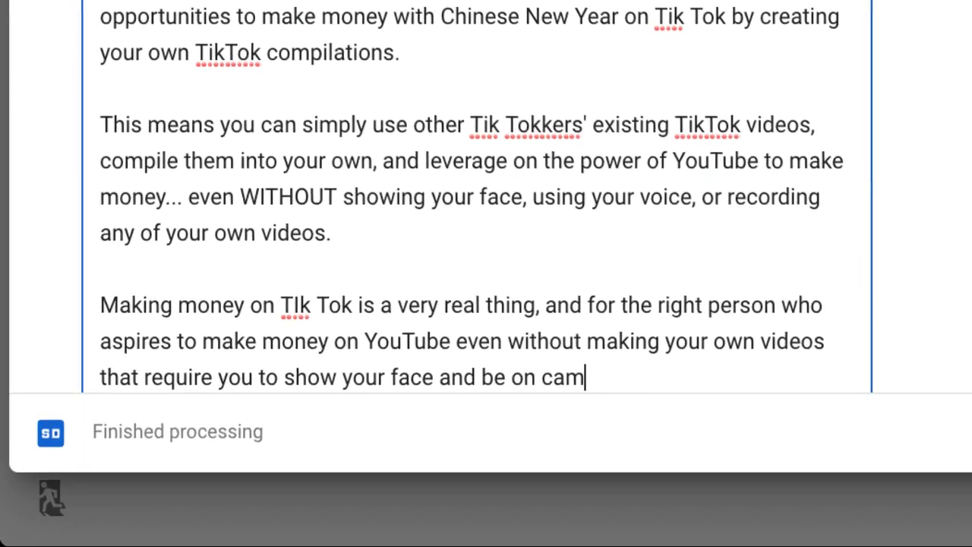
{"action": "type", "text": "needing to talk and do voiceovers, this is the perfect opportunity."}
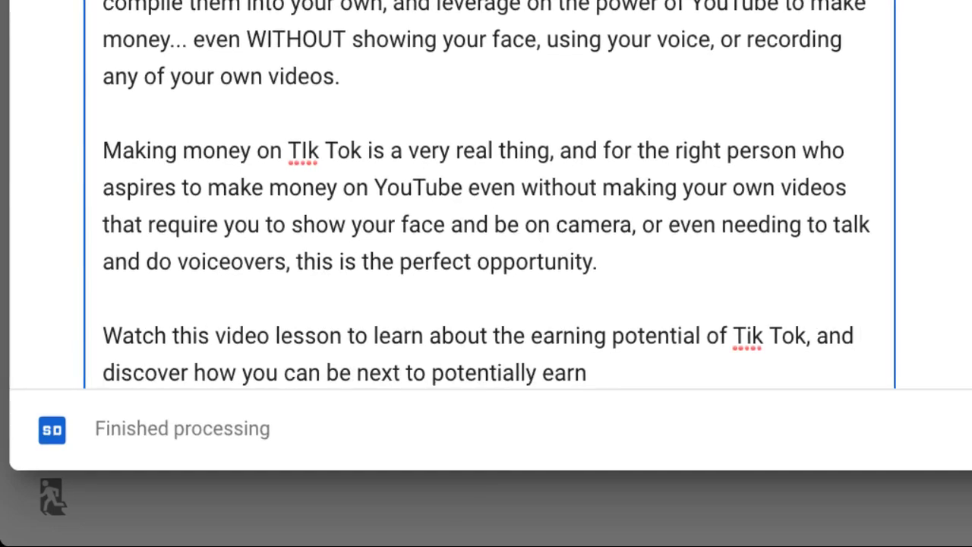
{"action": "type", "text": " by simply using other people's videos!"}
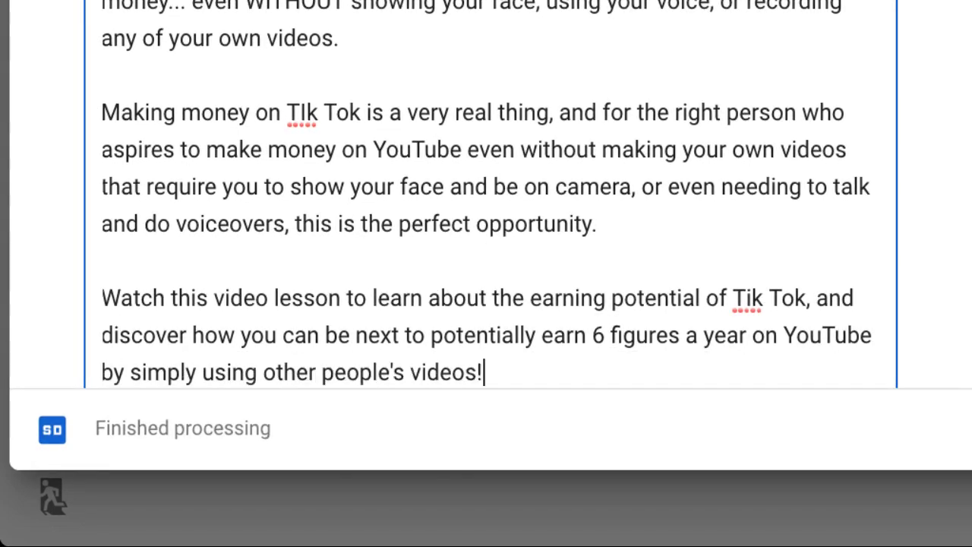
{"action": "scroll", "coordinate": [933, 278], "scroll_direction": "down", "scroll_amount": 5}
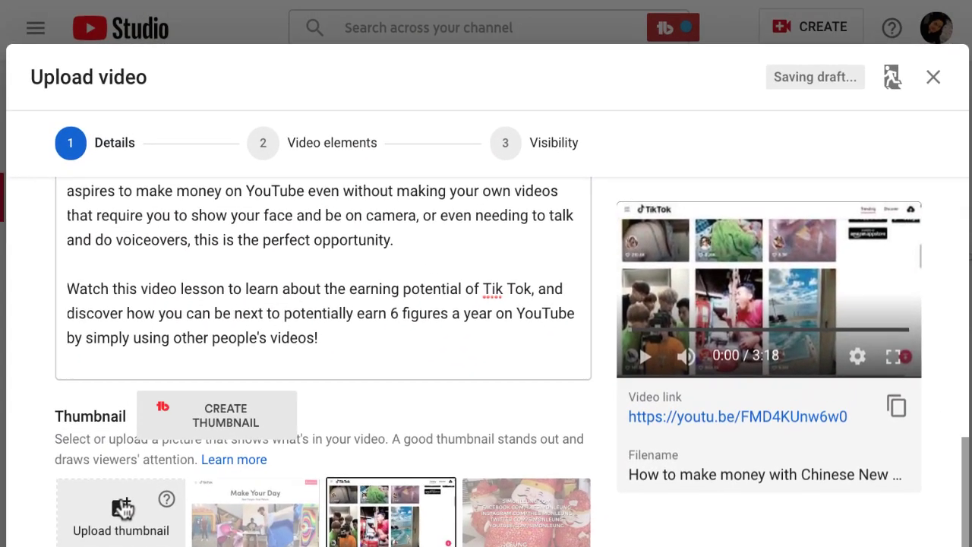
- Set the $10,000 A MONTH PNG from the Desktop as the custom thumbnail
{"action": "left_click", "coordinate": [123, 509]}
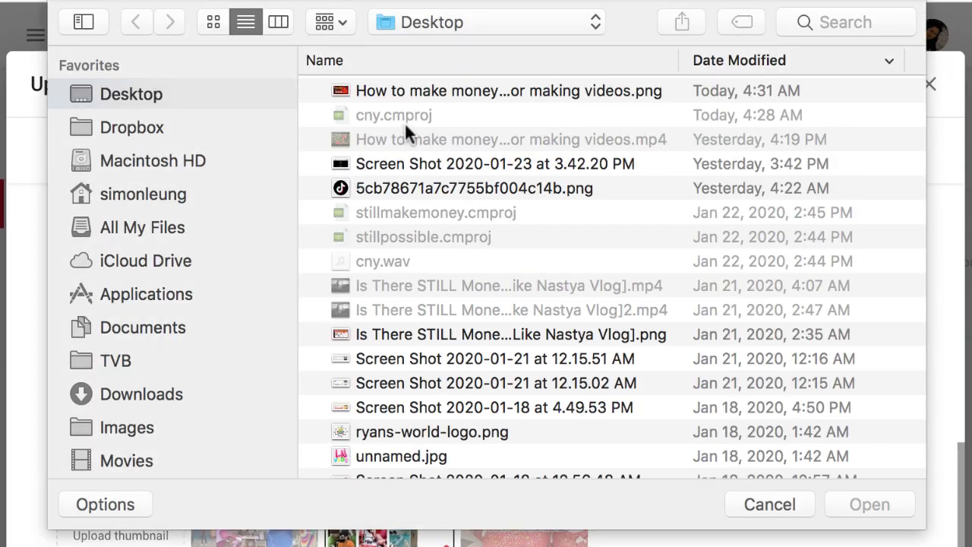
{"action": "left_click", "coordinate": [446, 90]}
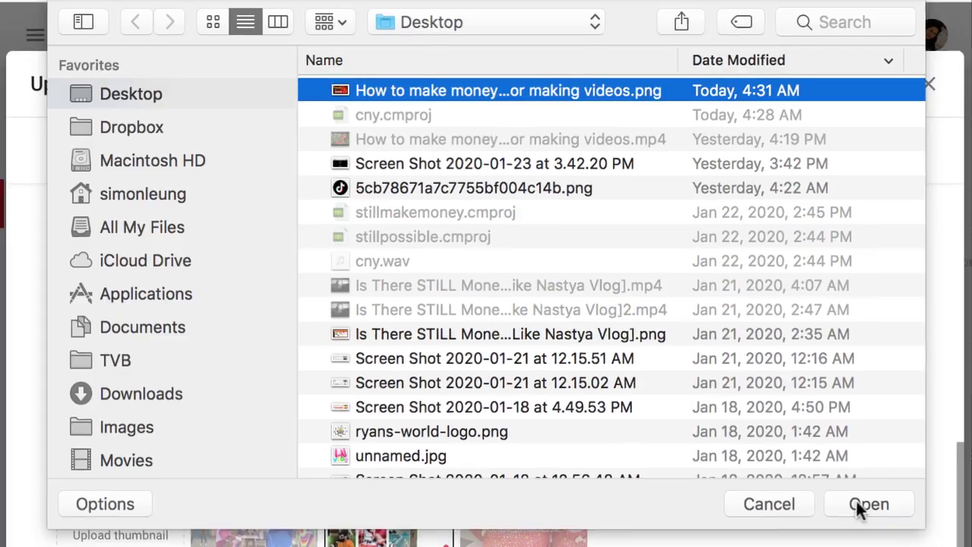
{"action": "key", "text": "Return"}
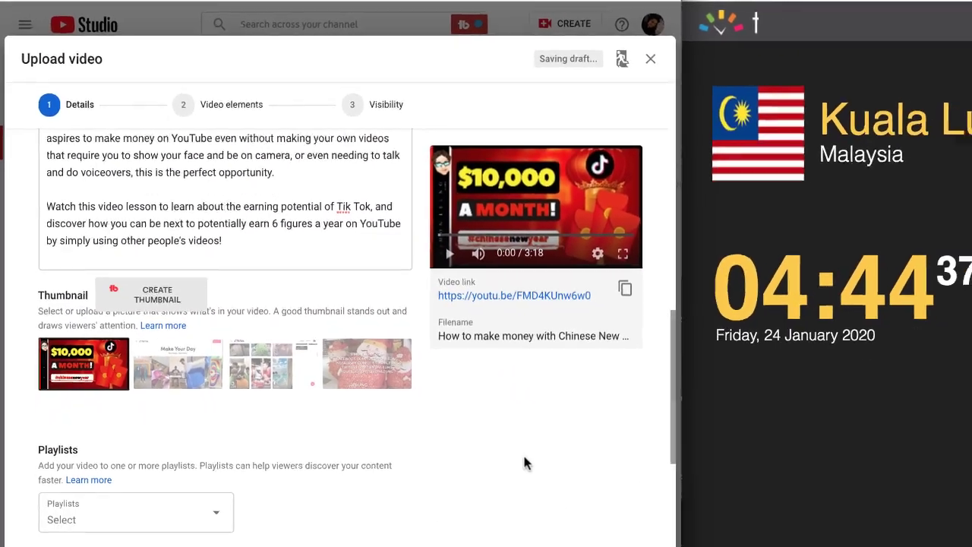
- Add the video to YouTuber Case Studies, YouTube Passive Income, Become A YouTuber and two more playlists
{"action": "scroll", "coordinate": [547, 486], "scroll_direction": "down", "scroll_amount": 5}
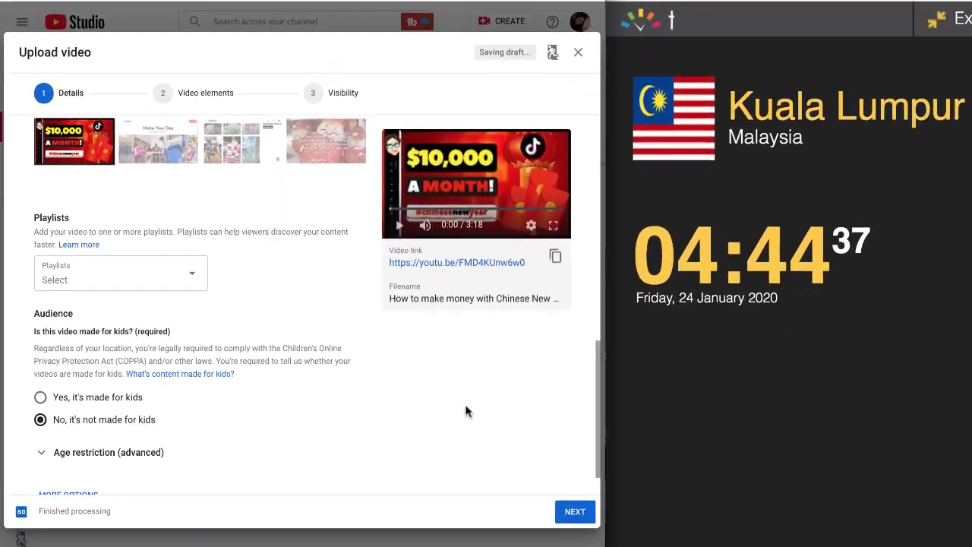
{"action": "left_click", "coordinate": [190, 274]}
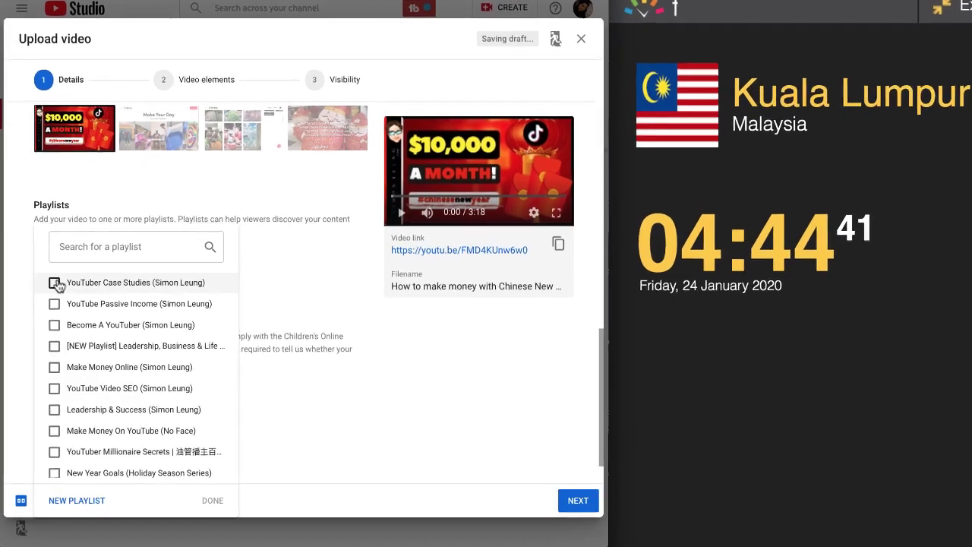
{"action": "left_click", "coordinate": [52, 288]}
{"action": "left_click", "coordinate": [52, 308]}
{"action": "left_click", "coordinate": [52, 329]}
{"action": "left_click", "coordinate": [53, 370]}
{"action": "left_click", "coordinate": [53, 430]}
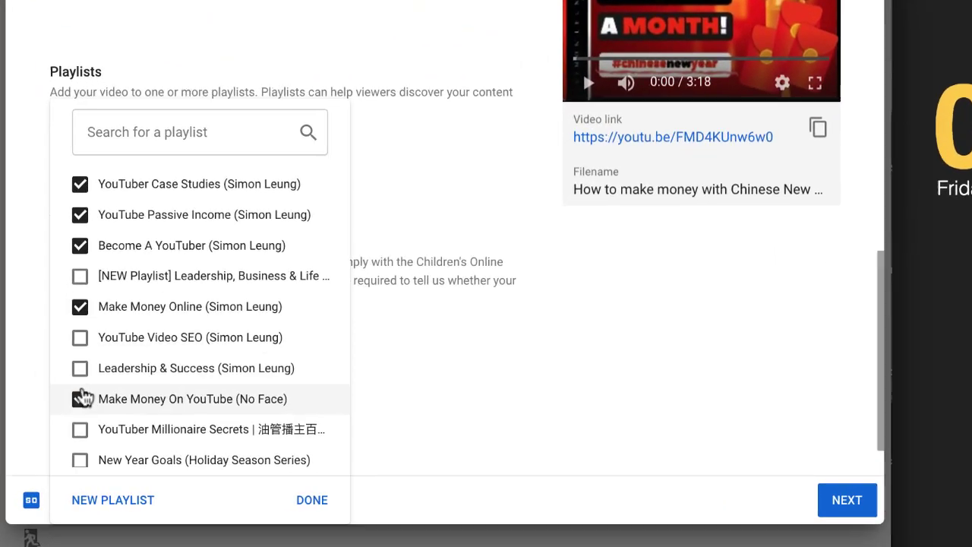
{"action": "scroll", "coordinate": [82, 399], "scroll_direction": "down", "scroll_amount": 3}
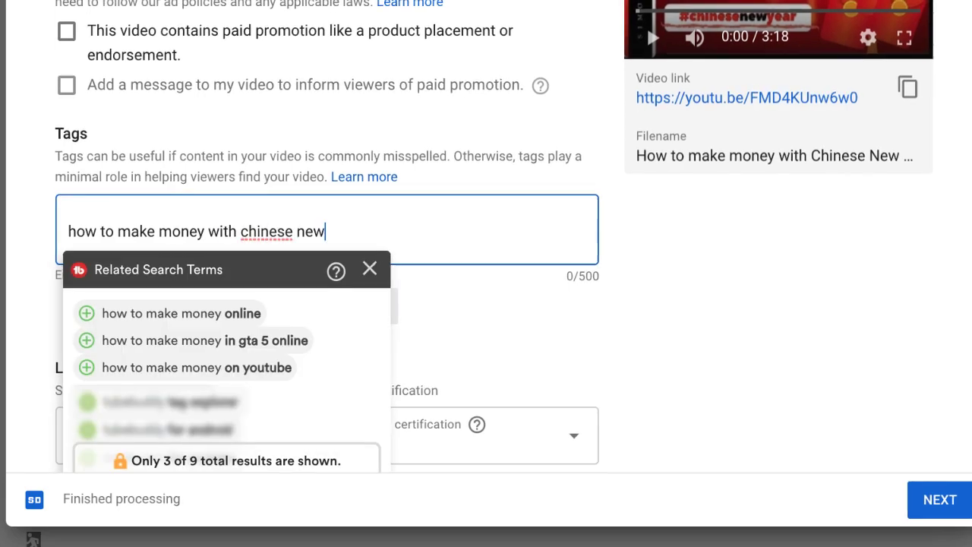
- Add tags like 'how to make money with tiktok', 'how to make money on tiktok' and 'how to make money on youtube'
{"action": "type", "text": "with tik tok"}
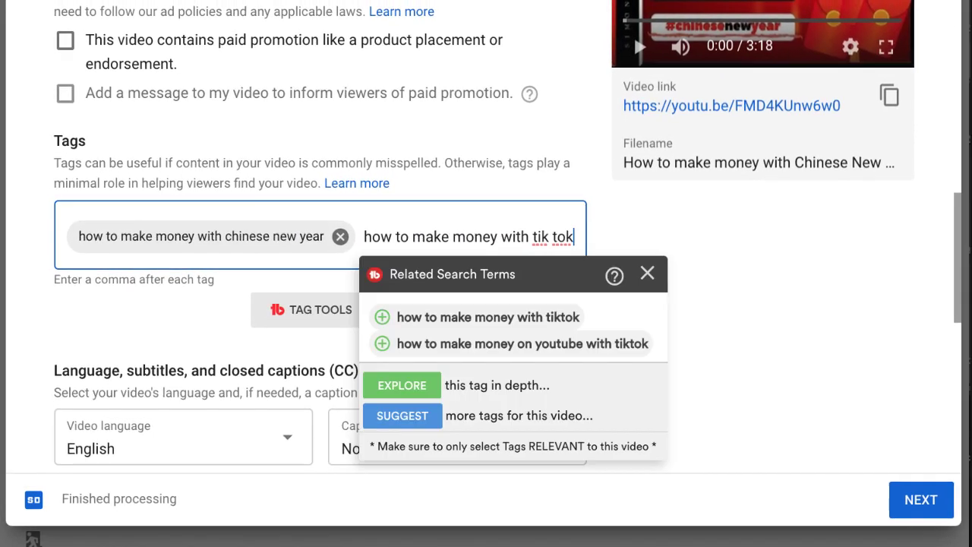
{"action": "key", "text": "Return"}
{"action": "type", "text": "how to make money with tiktok, "}
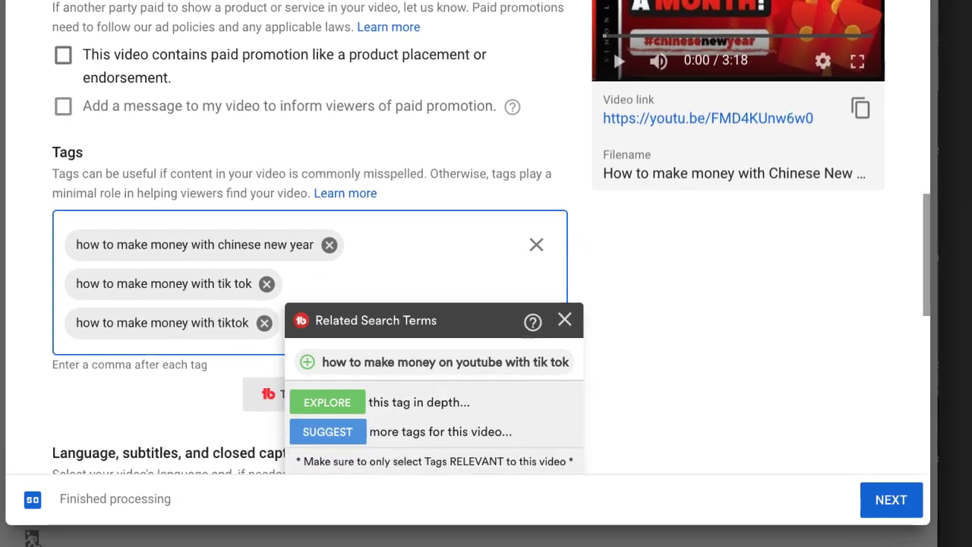
{"action": "type", "text": "how to make money on youtube with tiktok"}
{"action": "key", "text": "Return"}
{"action": "type", "text": "how to make money on tik"}
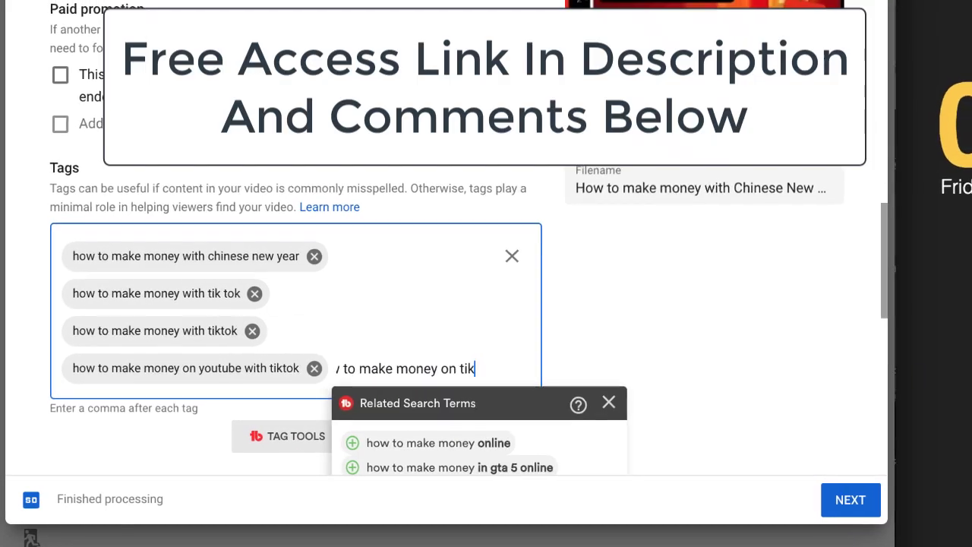
{"action": "type", "text": "tok"}
{"action": "key", "text": "Return"}
{"action": "type", "text": "how to make money o"}
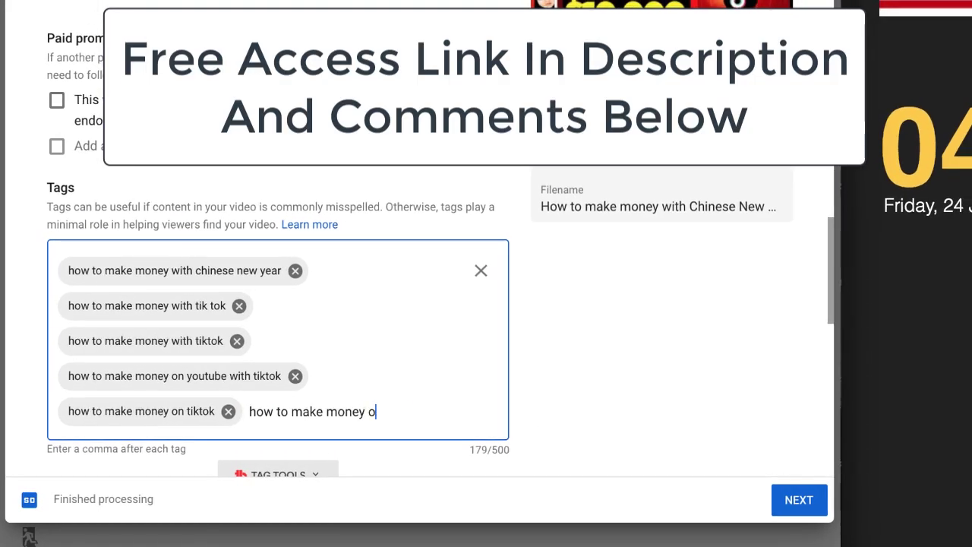
{"action": "type", "text": "n youtube,how to make money on youtube w"}
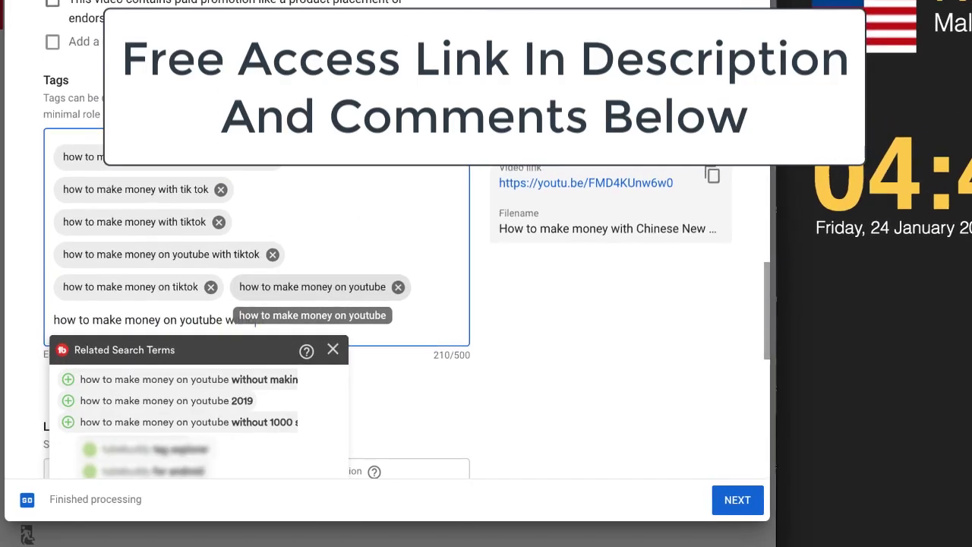
{"action": "type", "text": "ithout making videos,"}
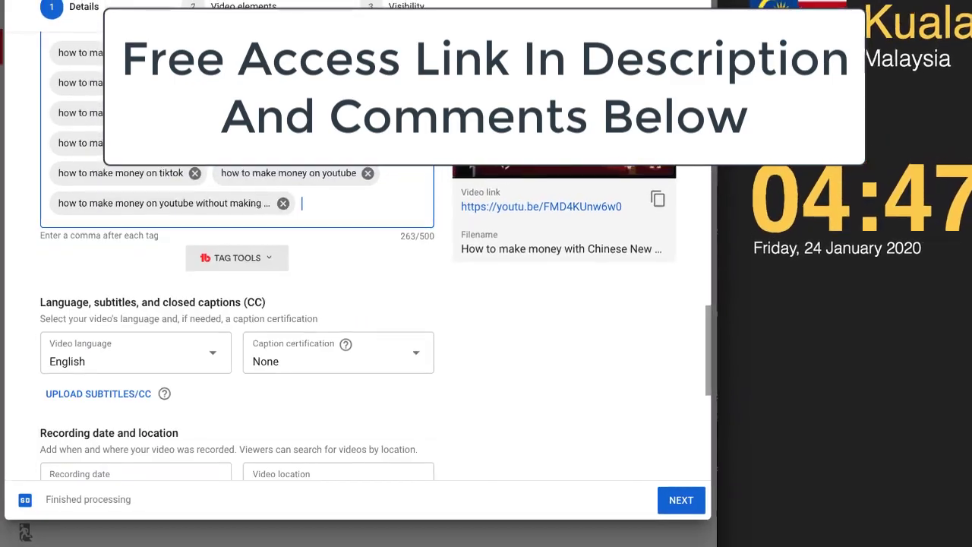
{"action": "type", "text": "make money tiktok,can "}
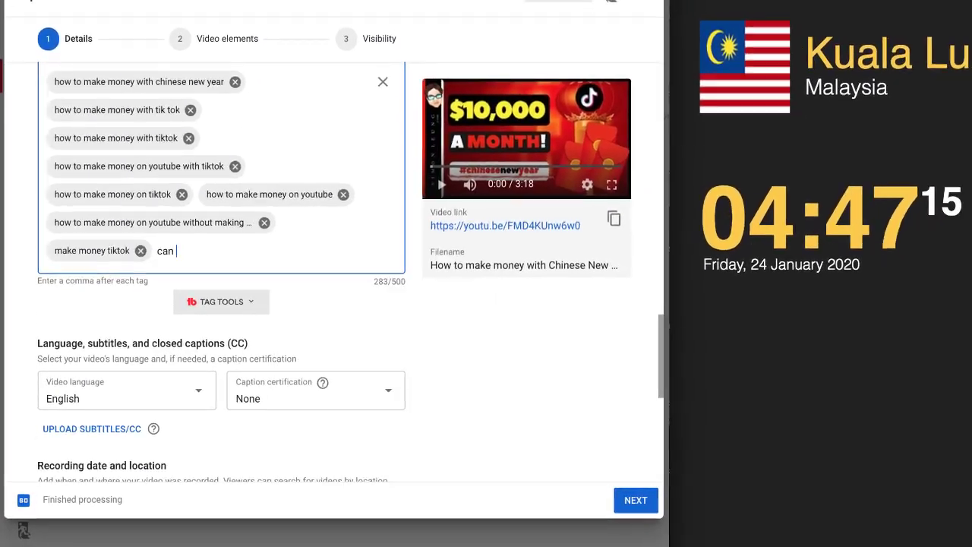
{"action": "type", "text": "you make money on tiktok,tik make mon"}
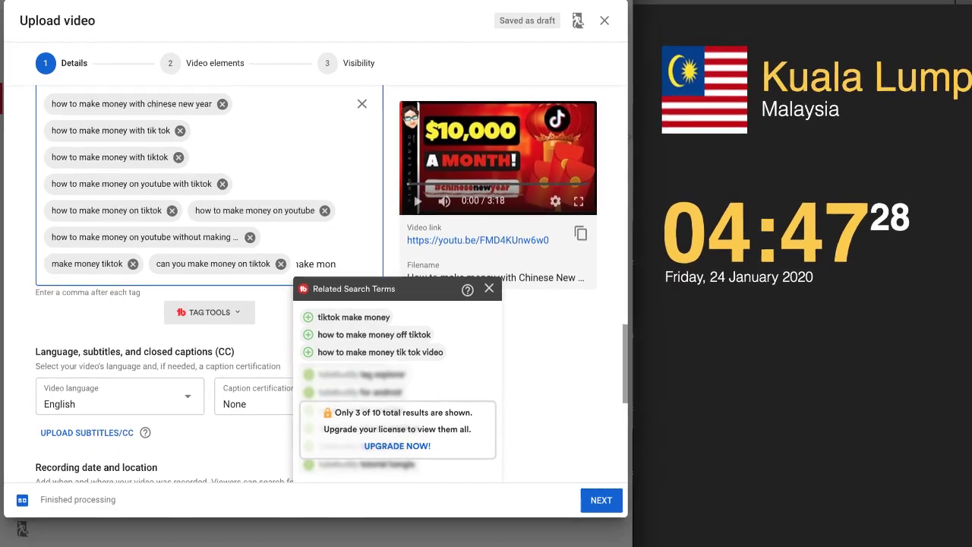
- Add suggested tags 'tiktok make money', 'how to make money off tiktok' and 'how to make money tik tok video'
{"action": "left_click", "coordinate": [305, 320]}
{"action": "left_click", "coordinate": [305, 337]}
{"action": "left_click", "coordinate": [304, 354]}
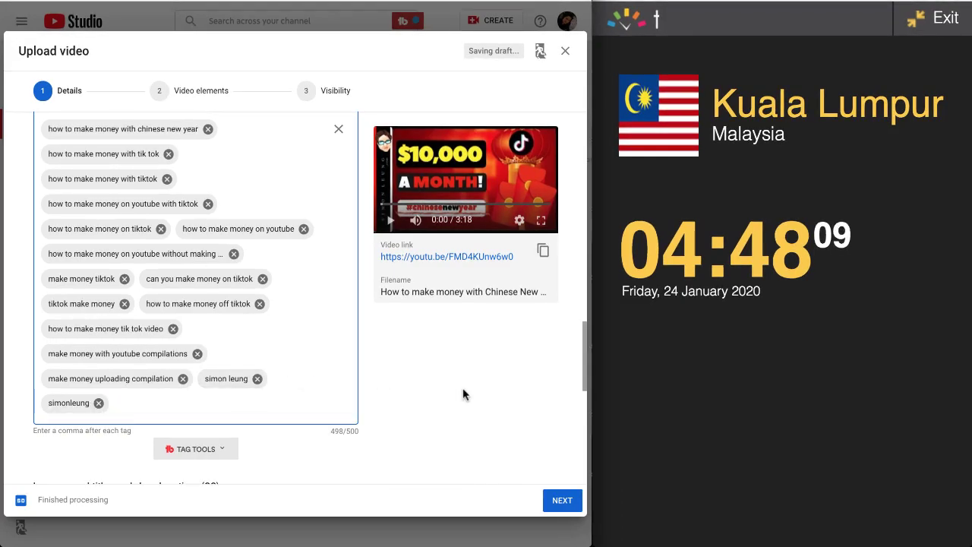
{"action": "scroll", "coordinate": [476, 399], "scroll_direction": "down", "scroll_amount": 6}
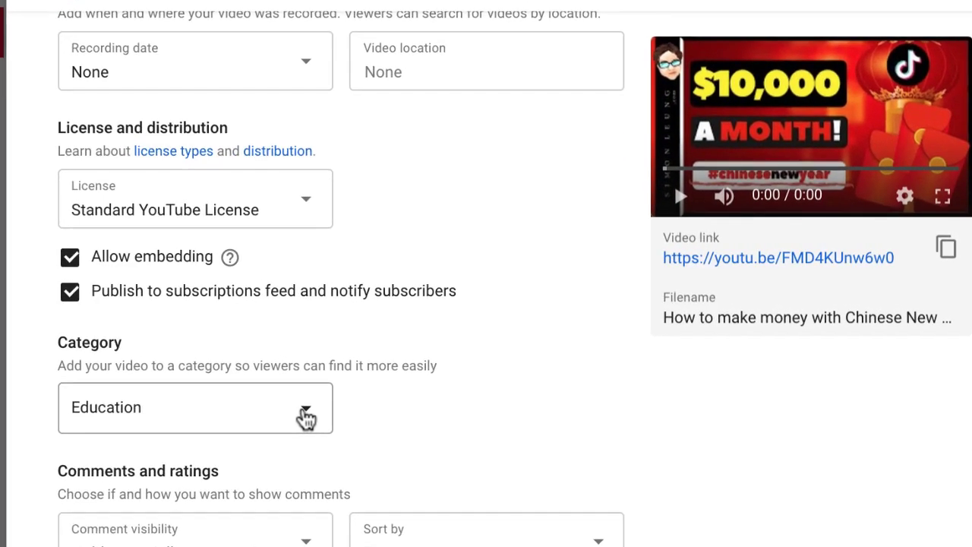
- Set the video category to Howto & Style
{"action": "left_click", "coordinate": [286, 403]}
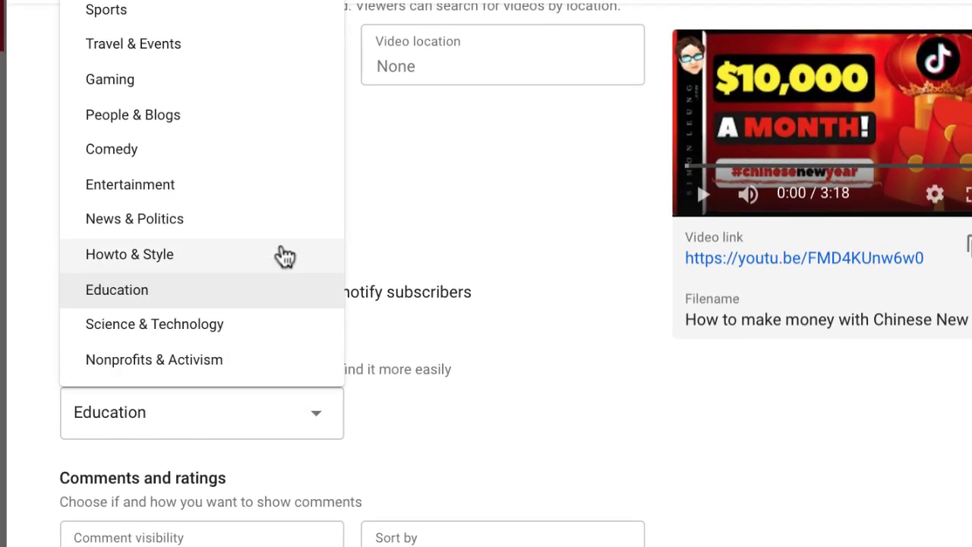
{"action": "left_click", "coordinate": [282, 253]}
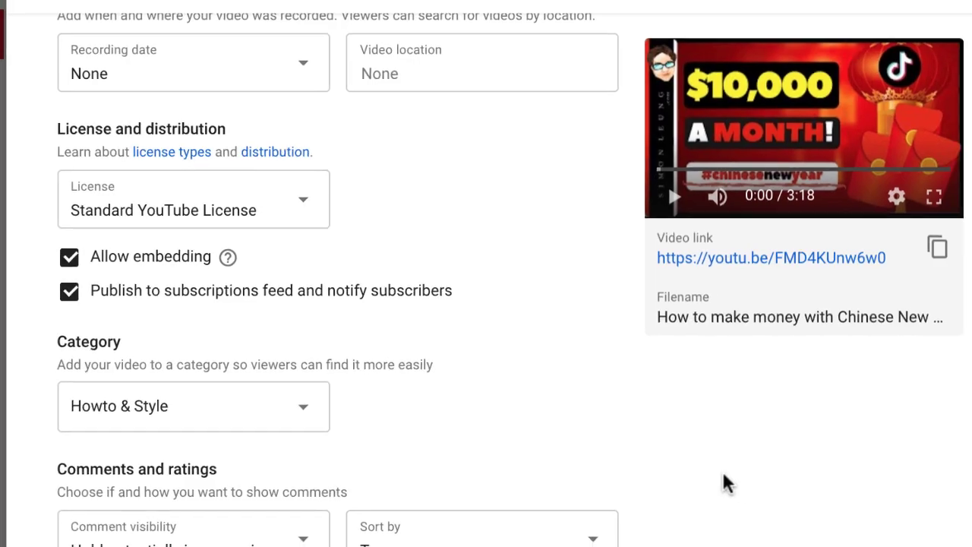
{"action": "scroll", "coordinate": [723, 478], "scroll_direction": "up", "scroll_amount": 10}
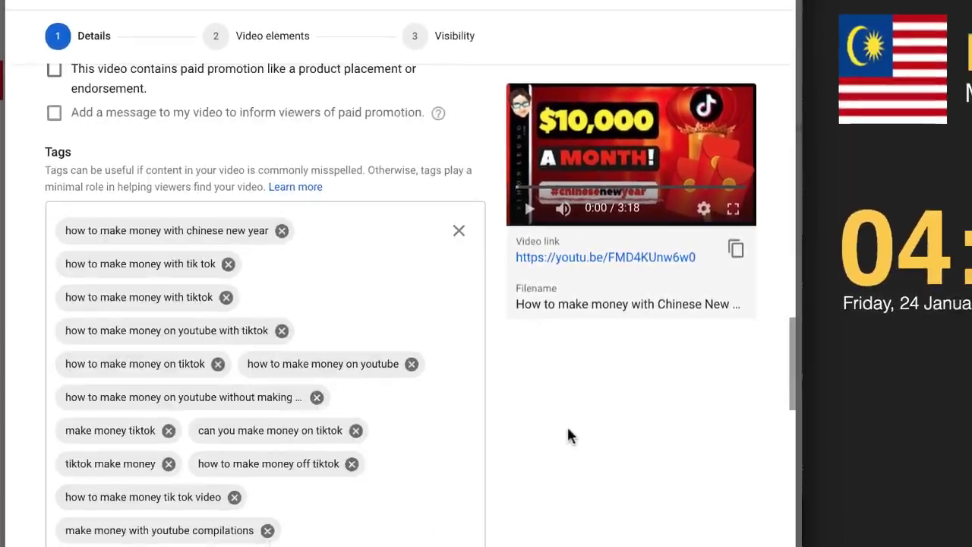
{"action": "scroll", "coordinate": [571, 435], "scroll_direction": "up", "scroll_amount": 10}
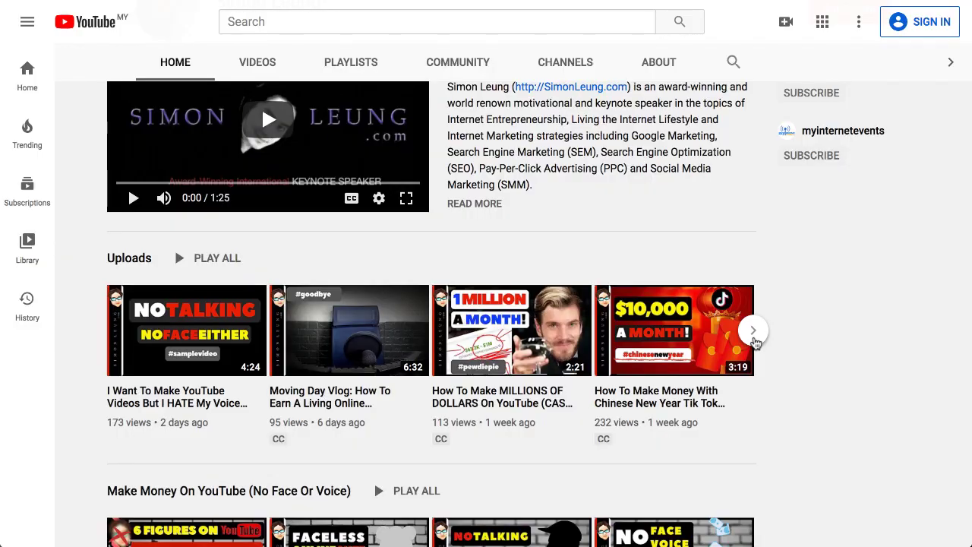
- Choose Schedule and set the publish date to December 26, 2019
{"action": "left_click", "coordinate": [753, 330]}
{"action": "left_click", "coordinate": [753, 335]}
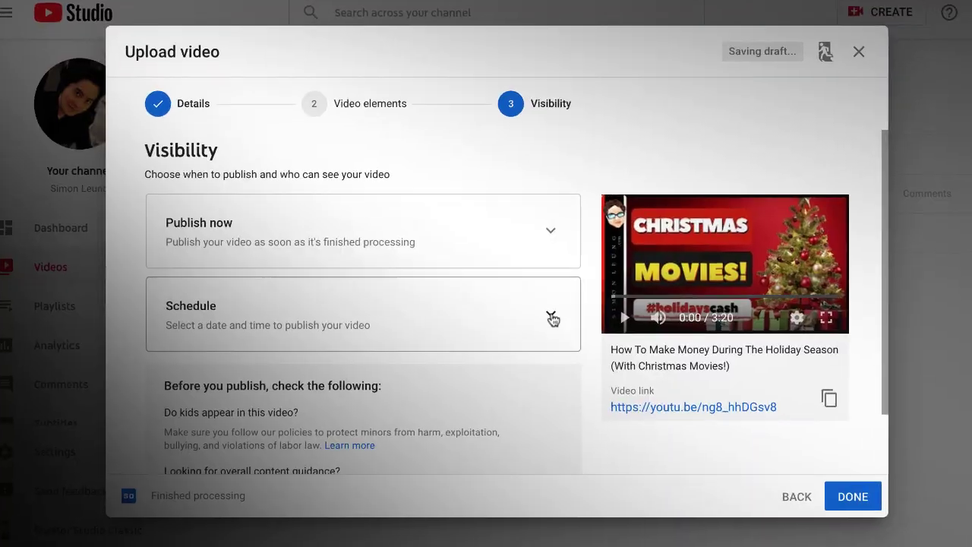
{"action": "left_click", "coordinate": [552, 316]}
{"action": "left_click", "coordinate": [306, 390]}
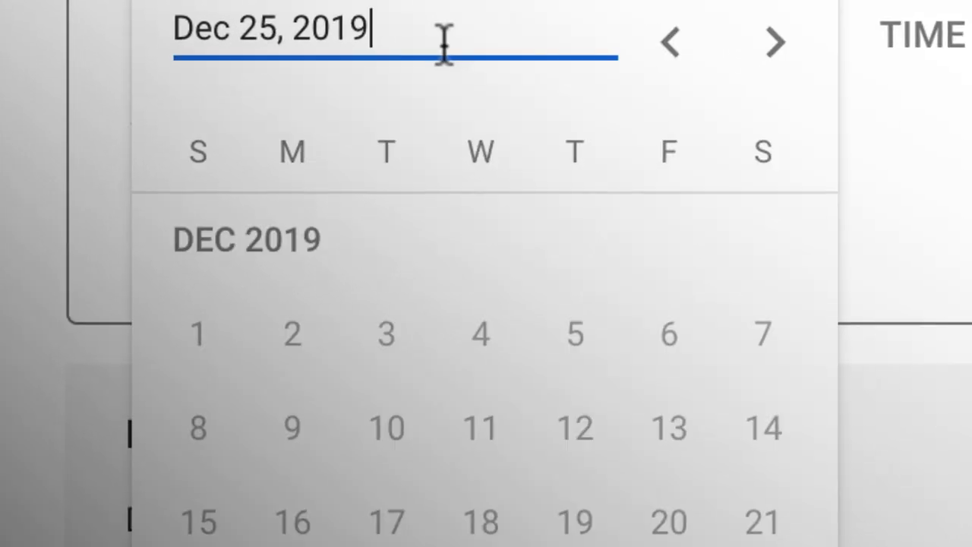
{"action": "scroll", "coordinate": [790, 228], "scroll_direction": "down", "scroll_amount": 3}
{"action": "left_click", "coordinate": [527, 83]}
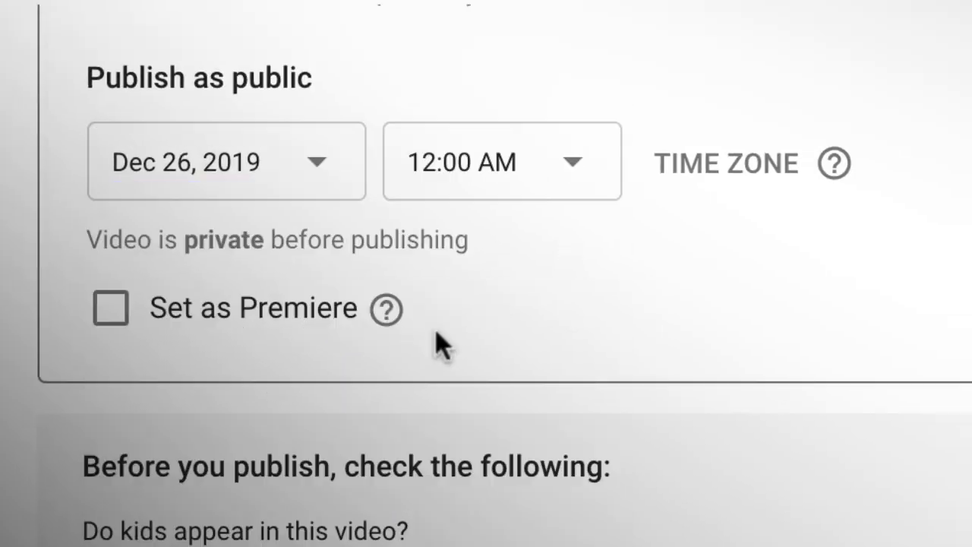
- Set the publish time to 8:00 AM and confirm the schedule
{"action": "left_click", "coordinate": [426, 161]}
{"action": "scroll", "coordinate": [476, 433], "scroll_direction": "down", "scroll_amount": 3}
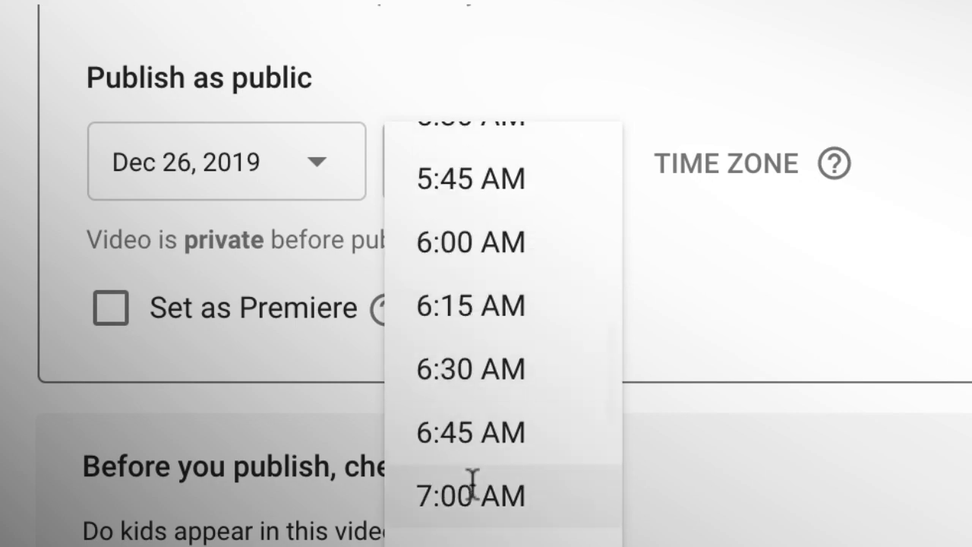
{"action": "left_click", "coordinate": [535, 176]}
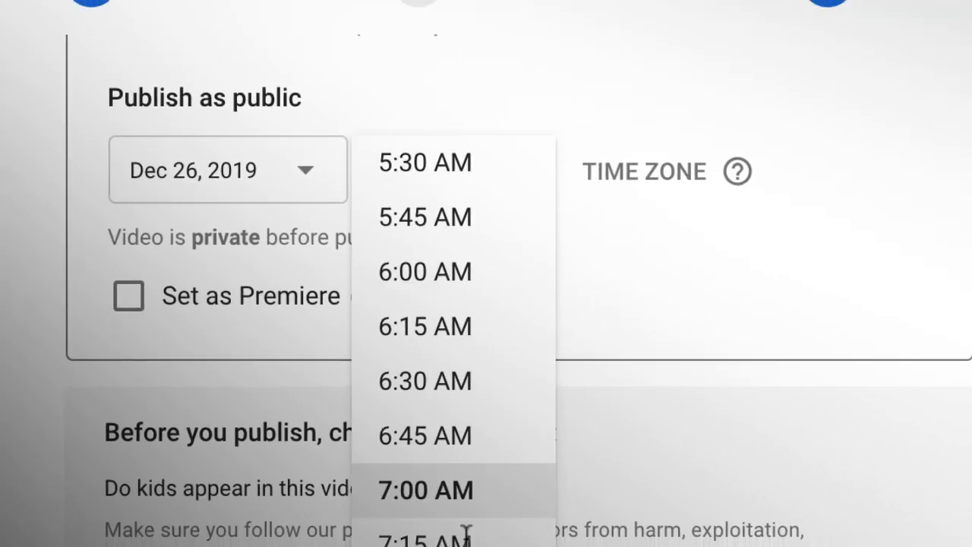
{"action": "scroll", "coordinate": [463, 486], "scroll_direction": "down", "scroll_amount": 2}
{"action": "left_click", "coordinate": [464, 494]}
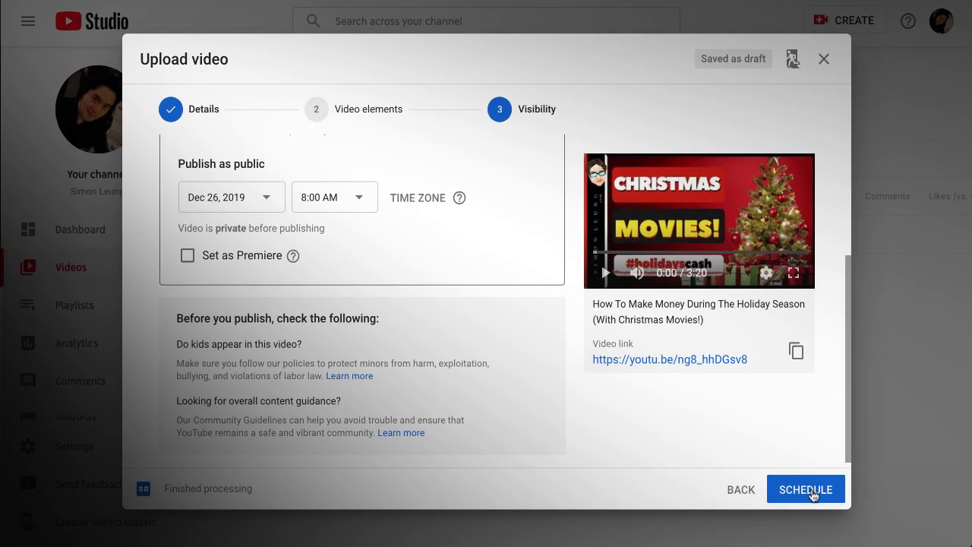
{"action": "left_click", "coordinate": [810, 490]}
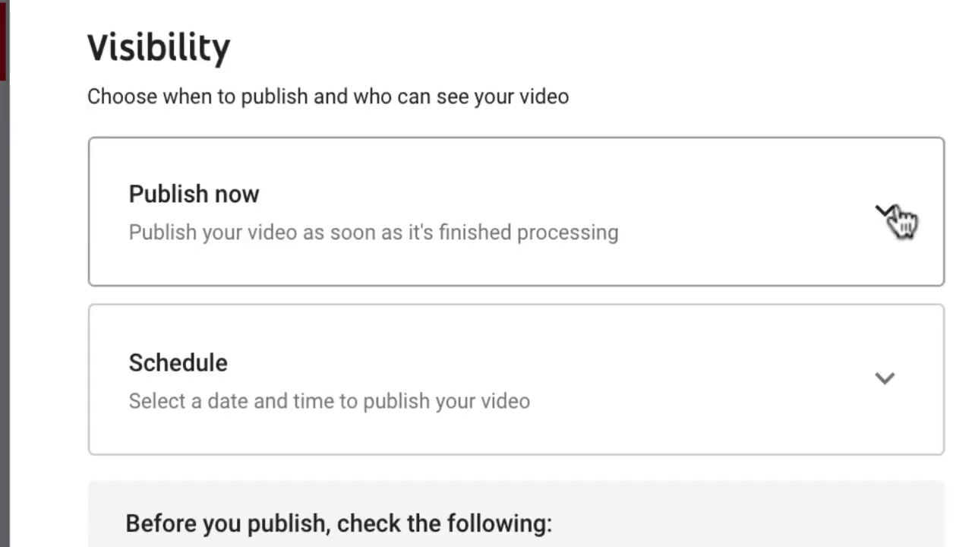
- Publish the Chinese New Year TikTok video immediately with Public visibility
{"action": "left_click", "coordinate": [890, 212]}
{"action": "left_click", "coordinate": [143, 288]}
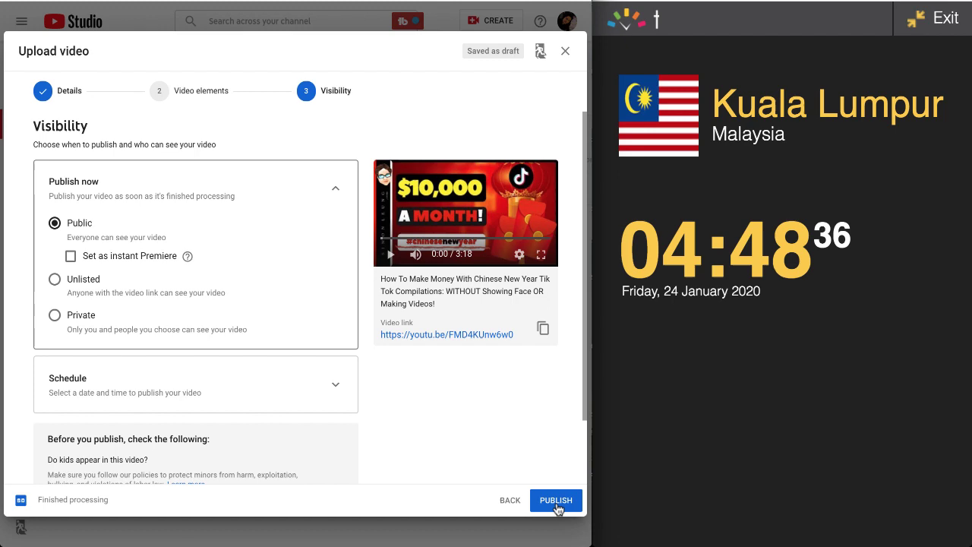
{"action": "left_click", "coordinate": [556, 501]}
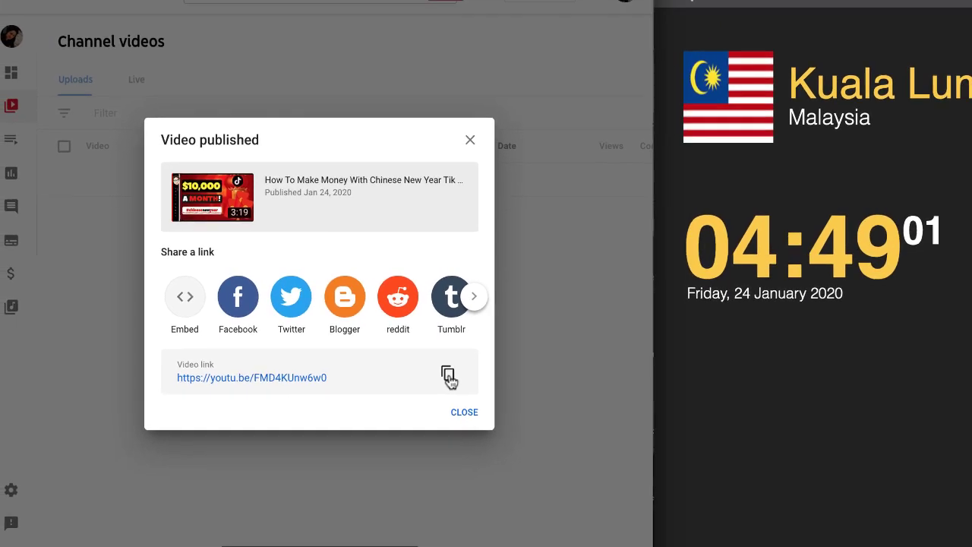
- Copy the published video's short link from the Video published dialog
{"action": "left_click", "coordinate": [485, 386]}
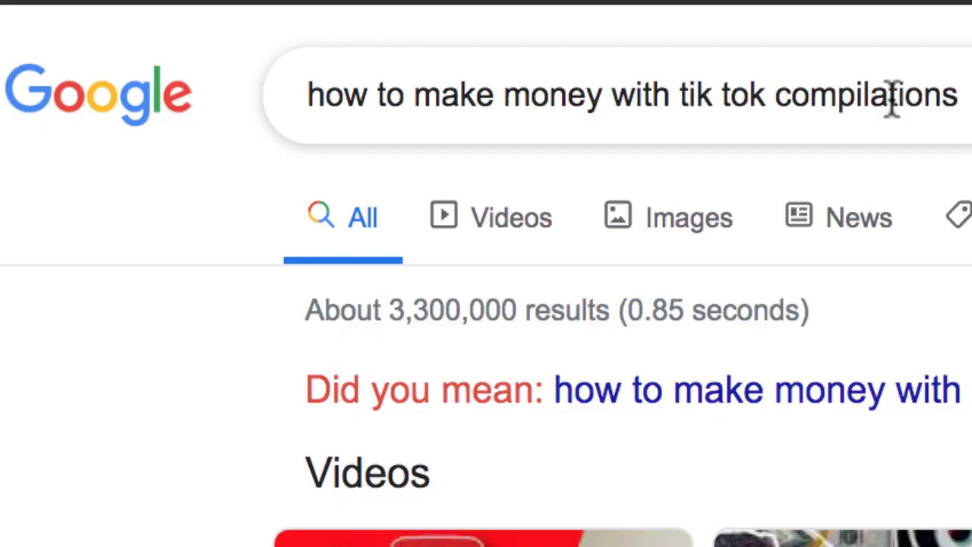
- Search Google for the copied video short link and check the result
{"action": "triple_click", "coordinate": [892, 99]}
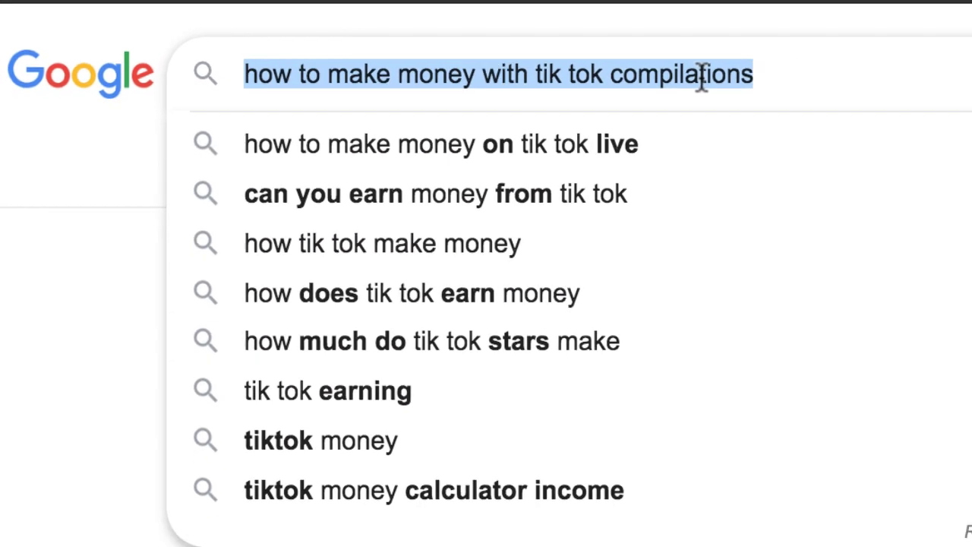
{"action": "key", "text": "ctrl+v"}
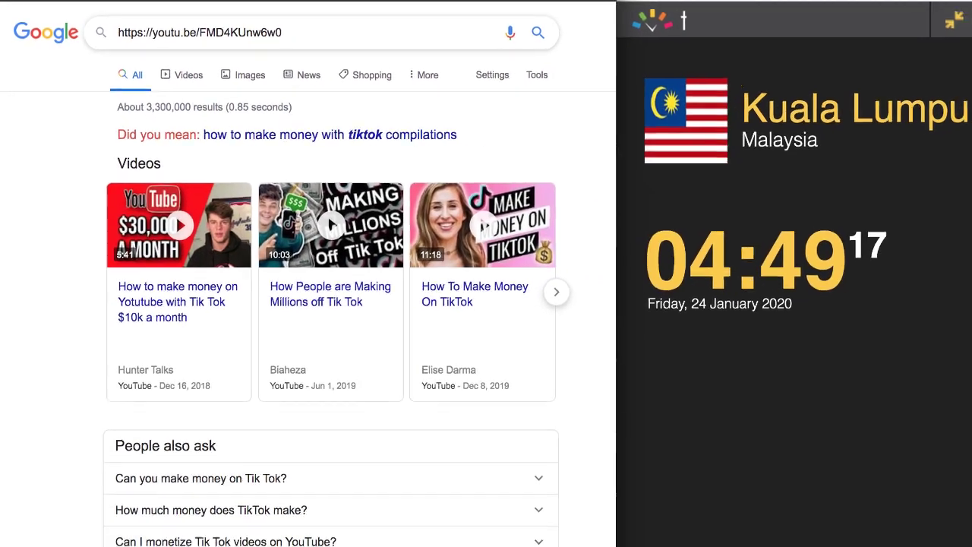
{"action": "key", "text": "Return"}
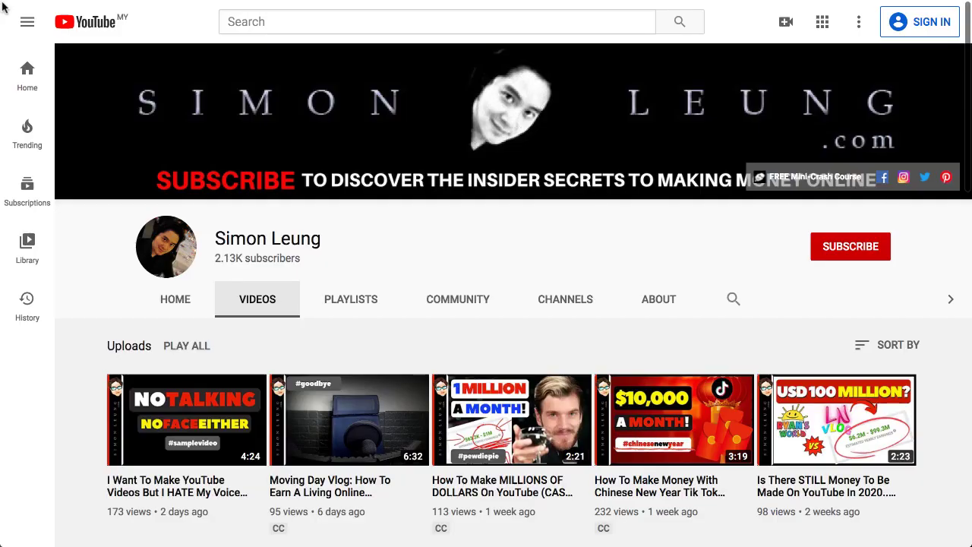
{"action": "scroll", "coordinate": [3, 7], "scroll_direction": "down", "scroll_amount": 3}
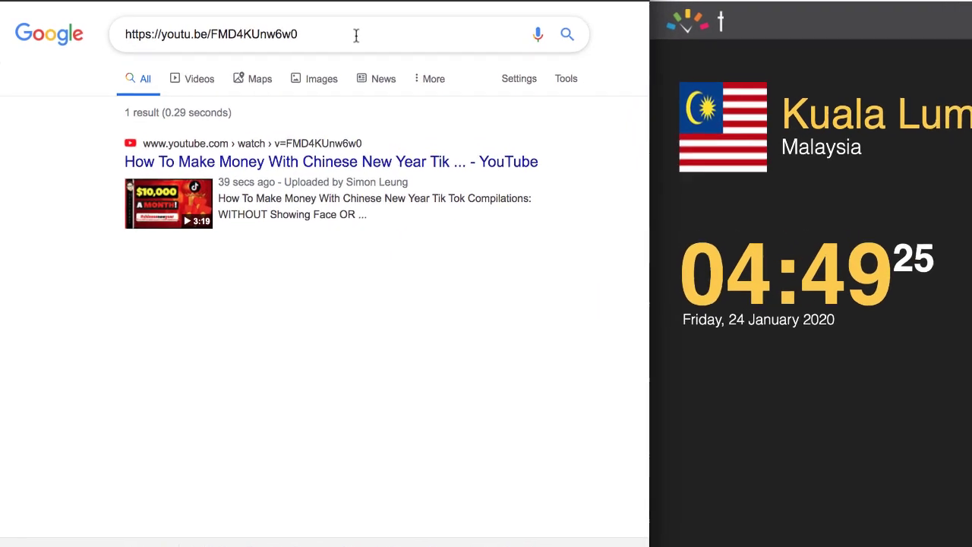
- Replace the query with the title phrase 'how to make money with chinese new year tik t'
{"action": "triple_click", "coordinate": [298, 35]}
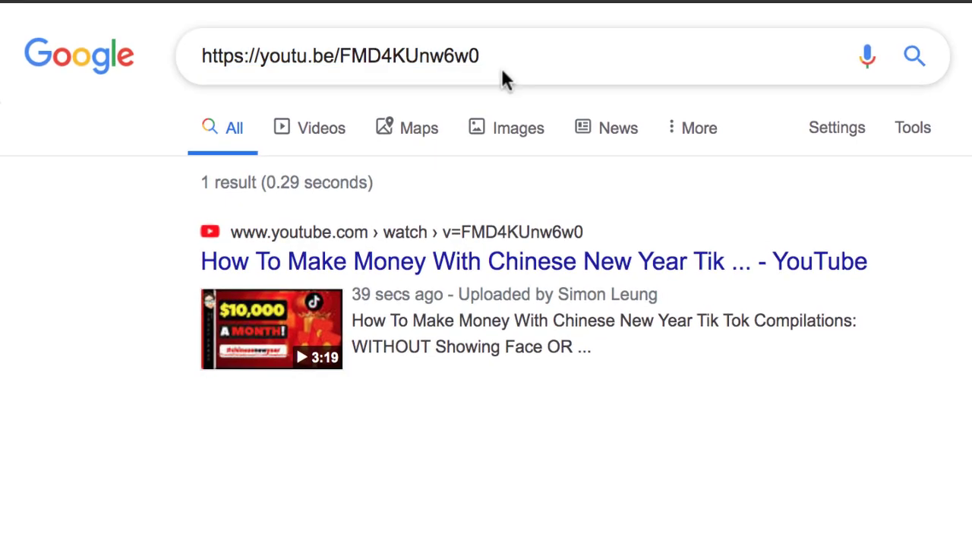
{"action": "triple_click", "coordinate": [455, 57]}
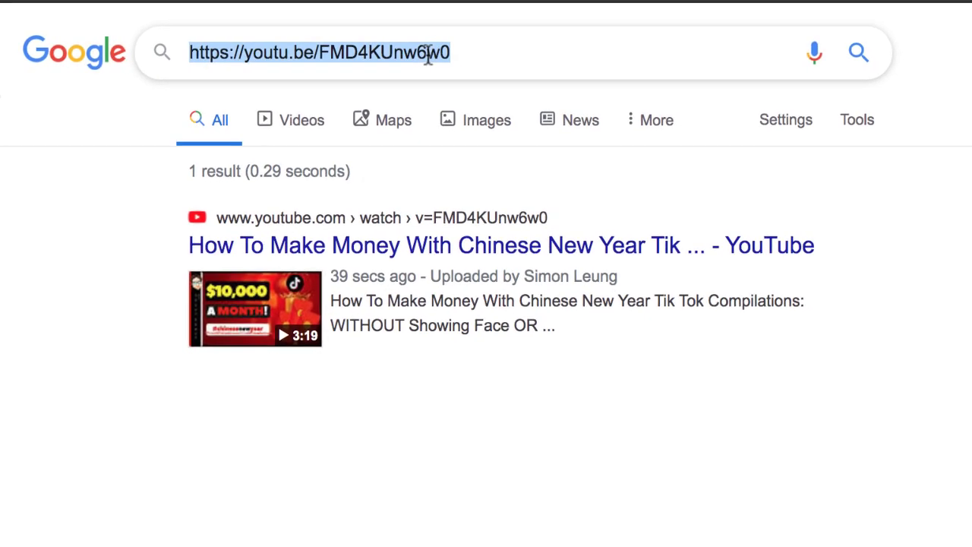
{"action": "type", "text": "ho"}
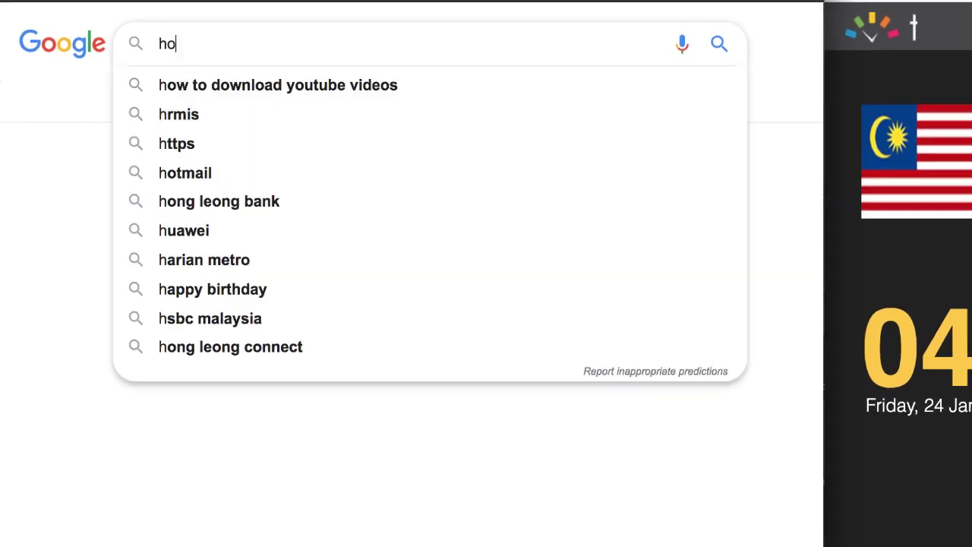
{"action": "type", "text": "w to make money with chinese new"}
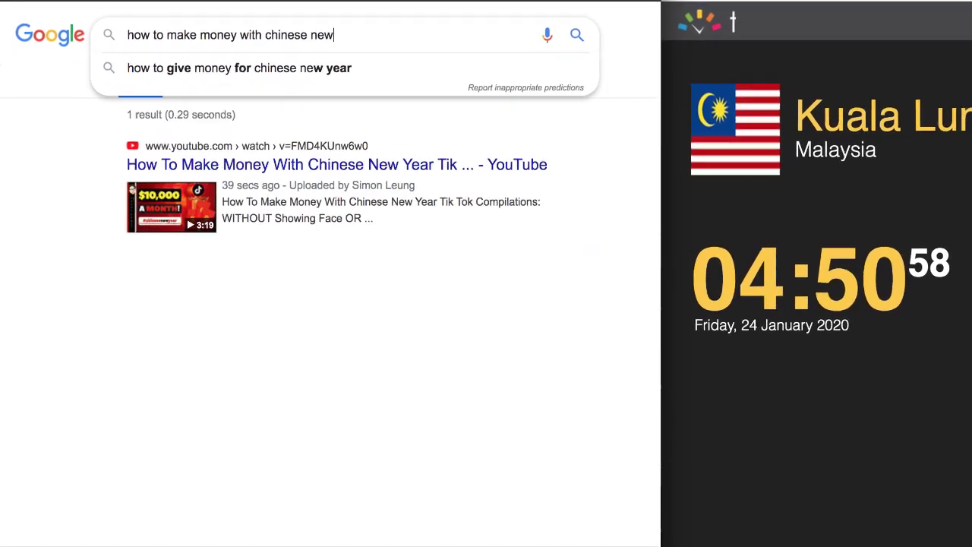
{"action": "type", "text": " year tik t"}
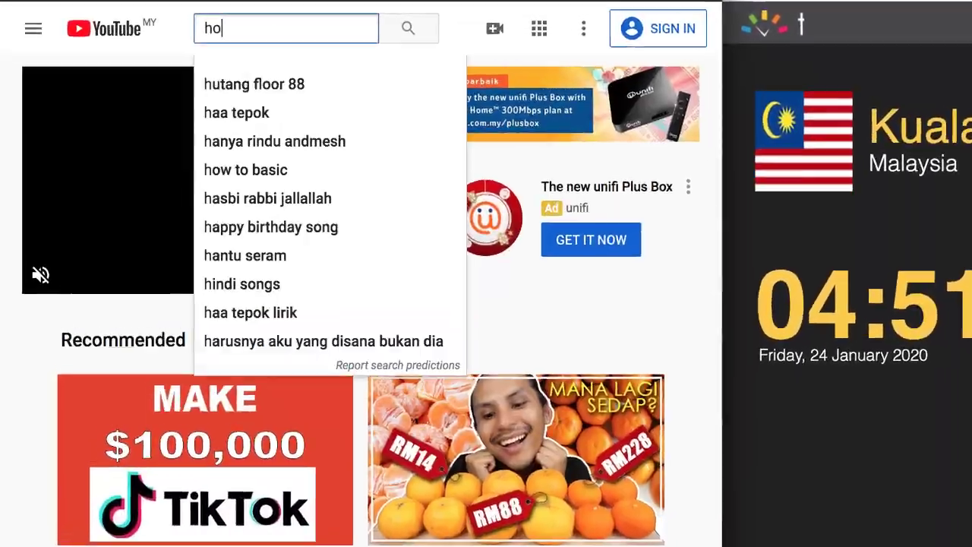
- Search YouTube for 'how to make money with chinese new year tik tok compilations' and open the top result
{"action": "type", "text": "w to make money wi"}
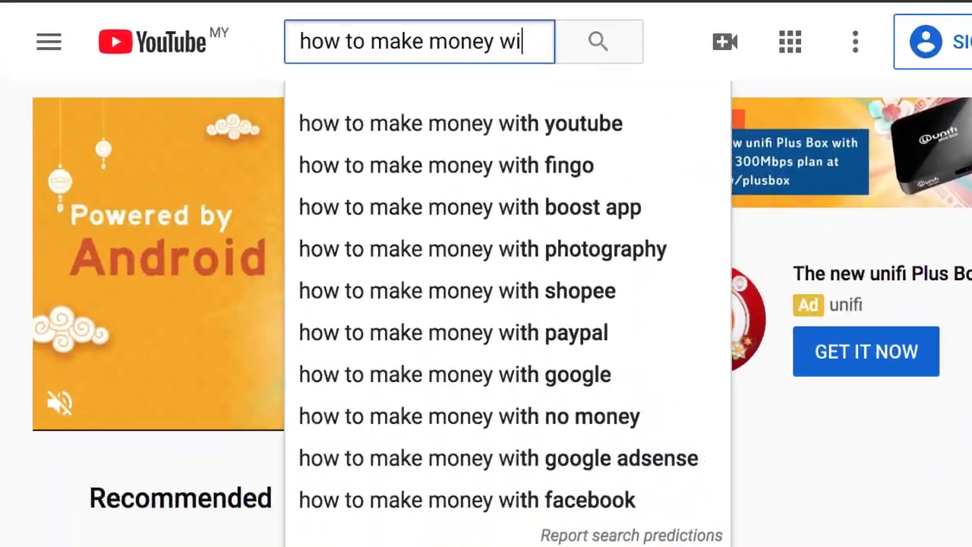
{"action": "type", "text": "th chinese new year tik tok compilations"}
{"action": "key", "text": "Return"}
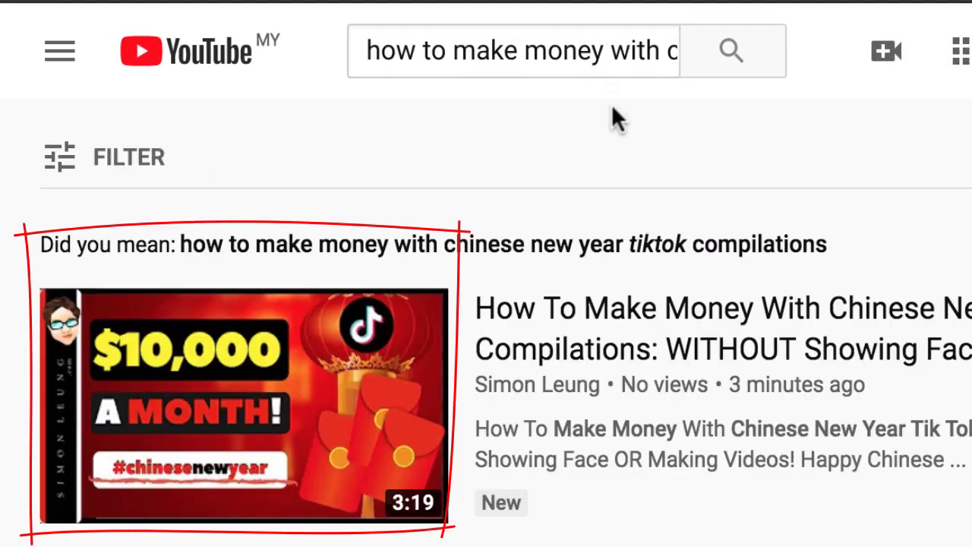
{"action": "left_click", "coordinate": [611, 319]}
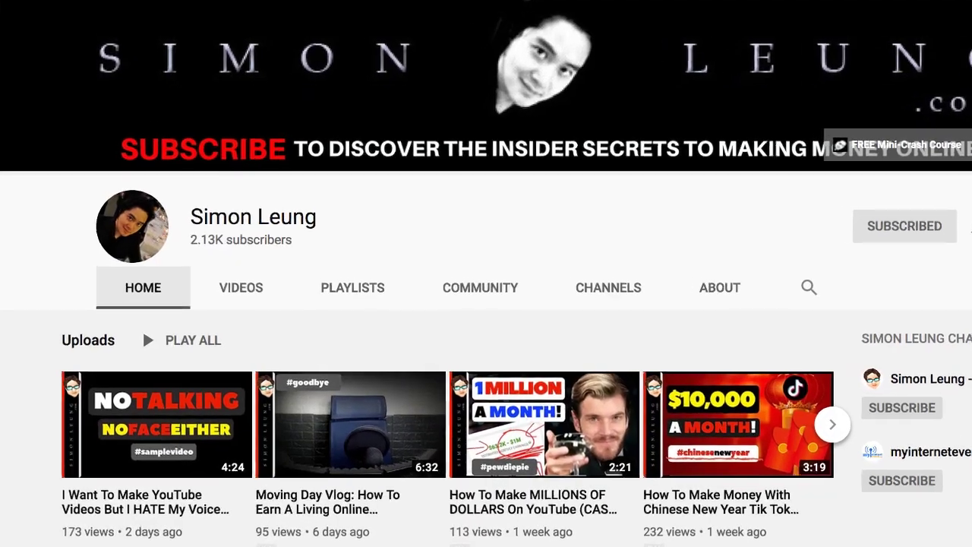
{"action": "scroll", "coordinate": [486, 304], "scroll_direction": "down", "scroll_amount": 5}
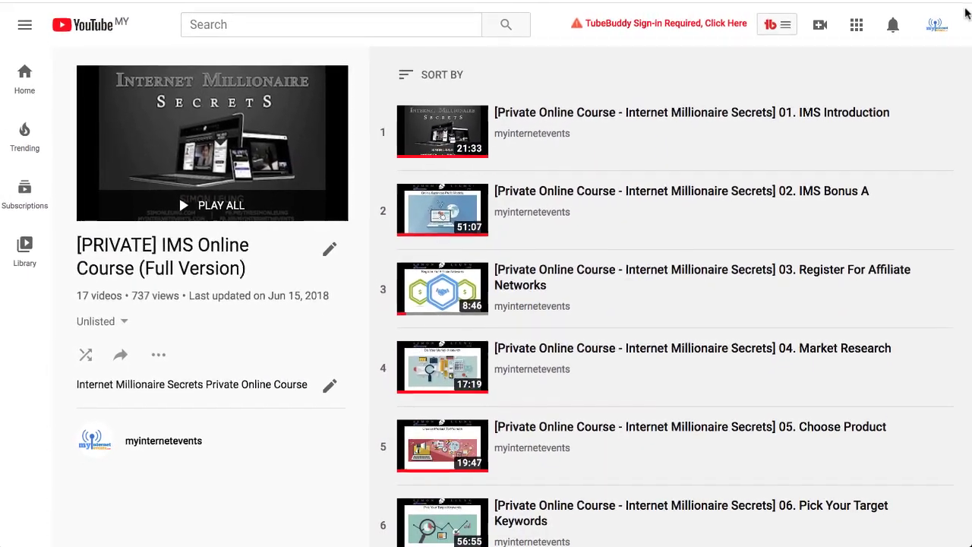
- Below the course playlist, start a new playlist titled 'Make Money With'
{"action": "scroll", "coordinate": [966, 14], "scroll_direction": "down", "scroll_amount": 5}
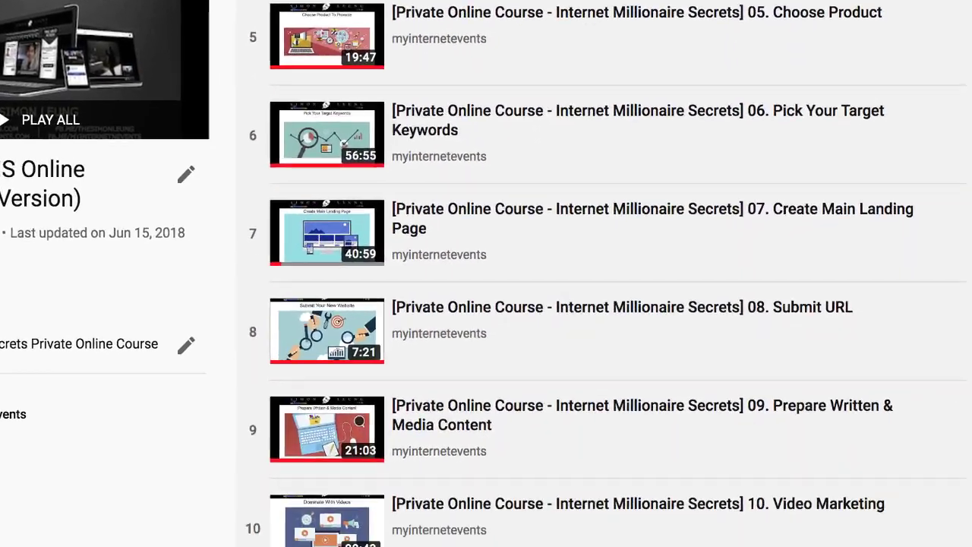
{"action": "scroll", "coordinate": [608, 304], "scroll_direction": "down", "scroll_amount": 5}
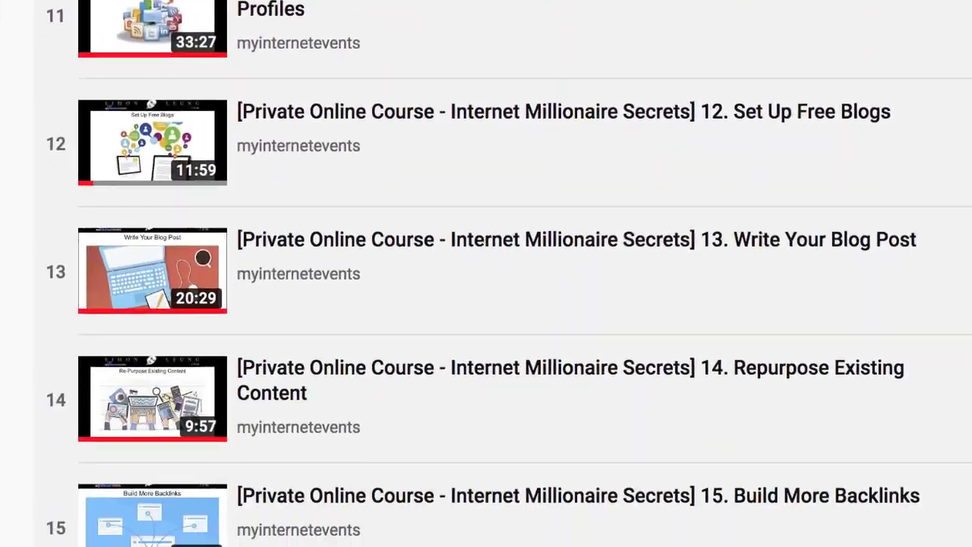
{"action": "scroll", "coordinate": [487, 304], "scroll_direction": "down", "scroll_amount": 5}
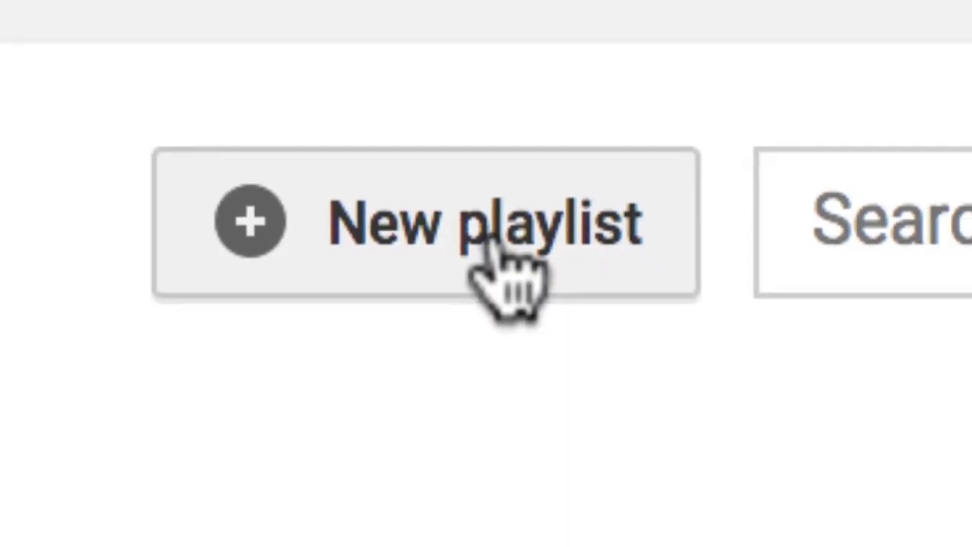
{"action": "left_click", "coordinate": [487, 232]}
{"action": "type", "text": "Make Money With"}
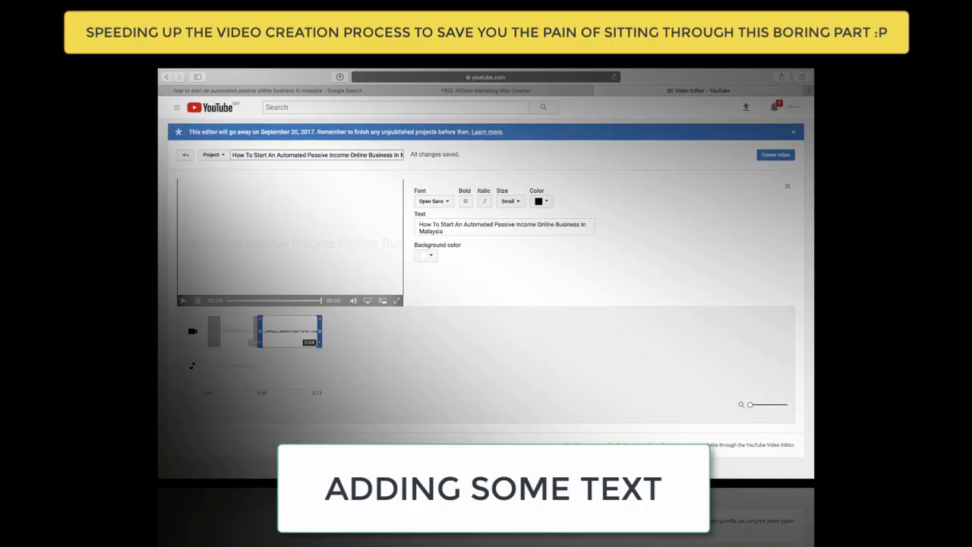
- Add text 'Find Out More By Watching Our Free Online Video Lessons At MyInternetEvents', resize it, add music
{"action": "left_click", "coordinate": [456, 223]}
{"action": "type", "text": "Find Out More &"}
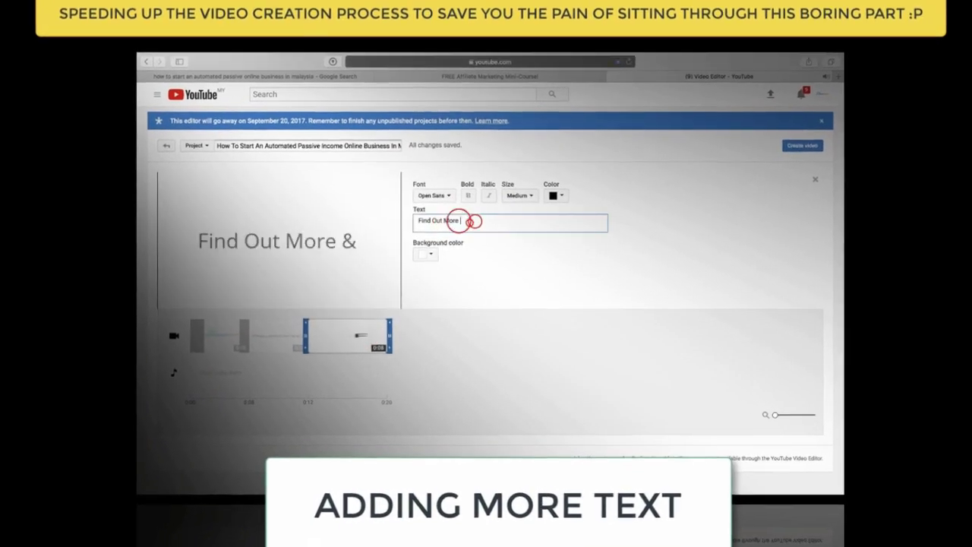
{"action": "key", "text": "BackSpace"}
{"action": "type", "text": "By Watching Our Free Online Video Lessons At MyInternetEvents"}
{"action": "left_click", "coordinate": [519, 195]}
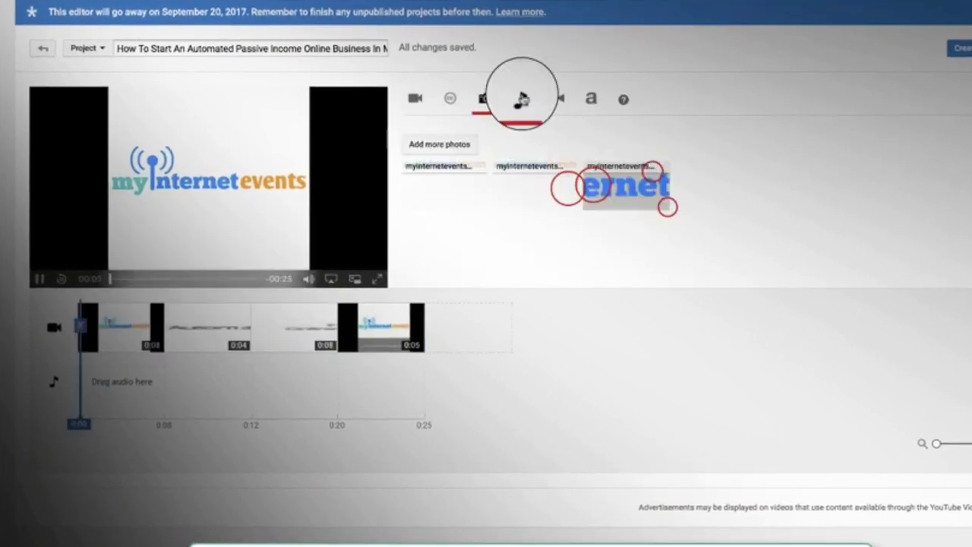
{"action": "left_click", "coordinate": [426, 222]}
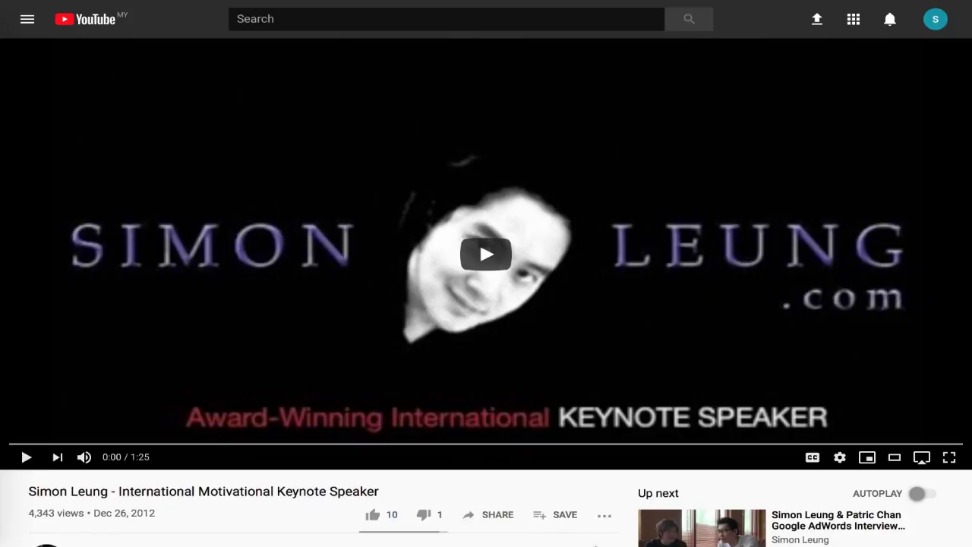
{"action": "scroll", "coordinate": [486, 304], "scroll_direction": "down", "scroll_amount": 5}
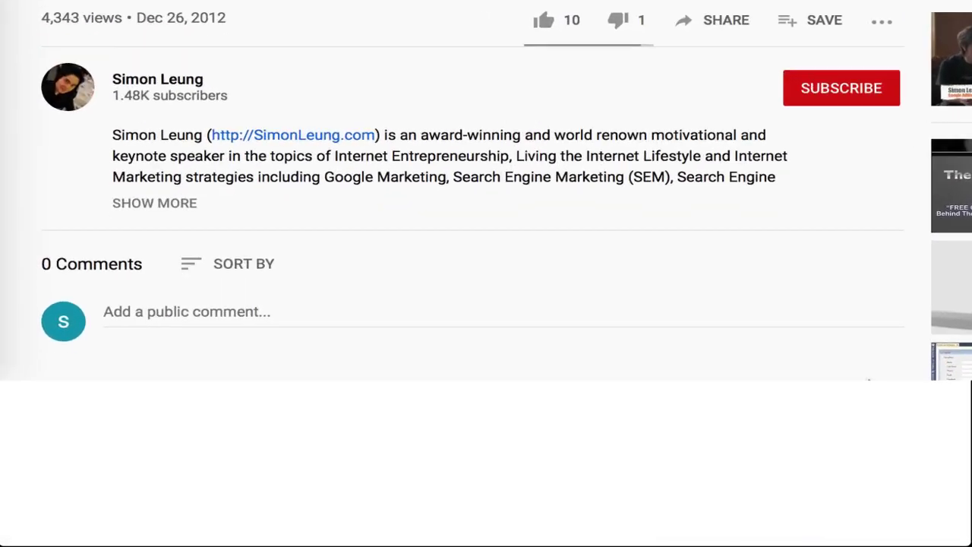
- Subscribe with notifications for all uploads and begin the comment 'This video is awesome'
{"action": "left_click", "coordinate": [851, 90]}
{"action": "left_click", "coordinate": [881, 91]}
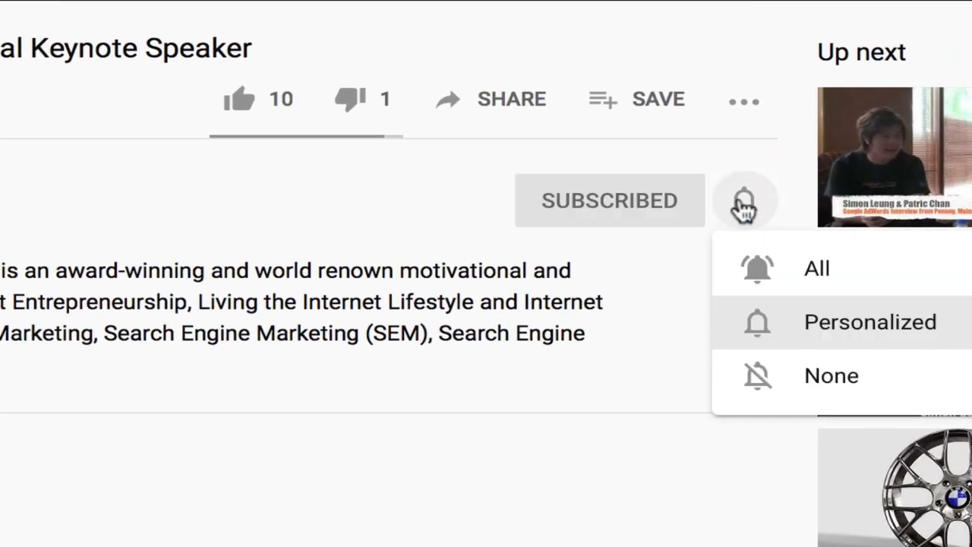
{"action": "left_click", "coordinate": [798, 281]}
{"action": "left_click", "coordinate": [240, 99]}
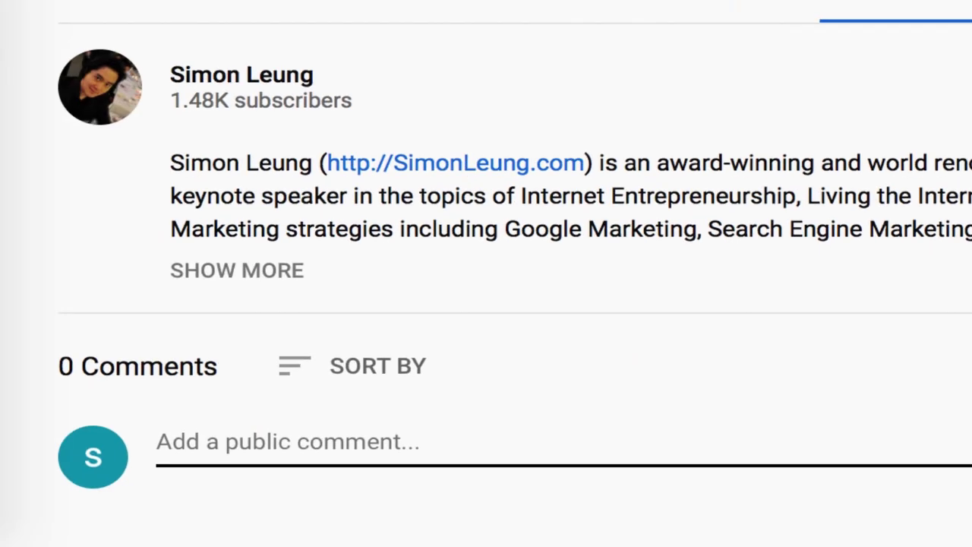
{"action": "type", "text": "This video is awesome"}
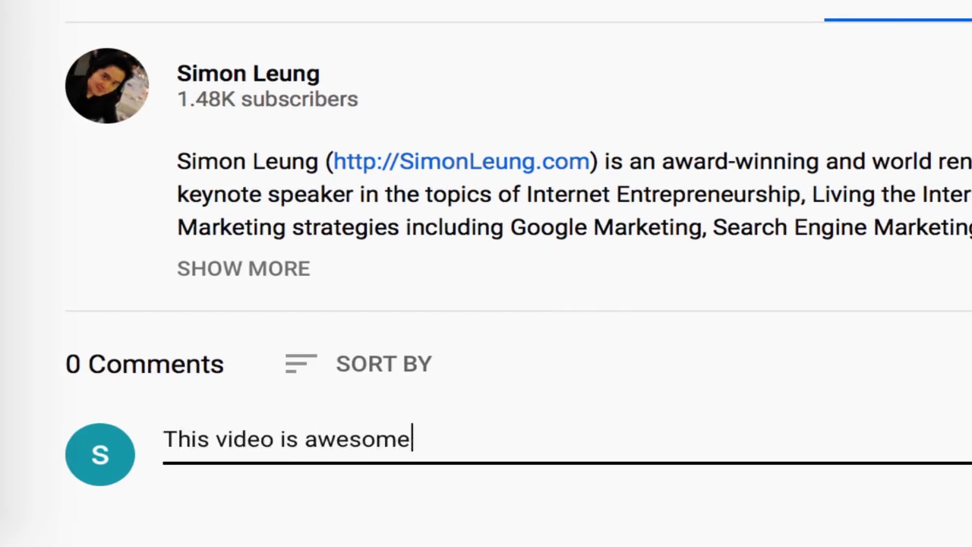